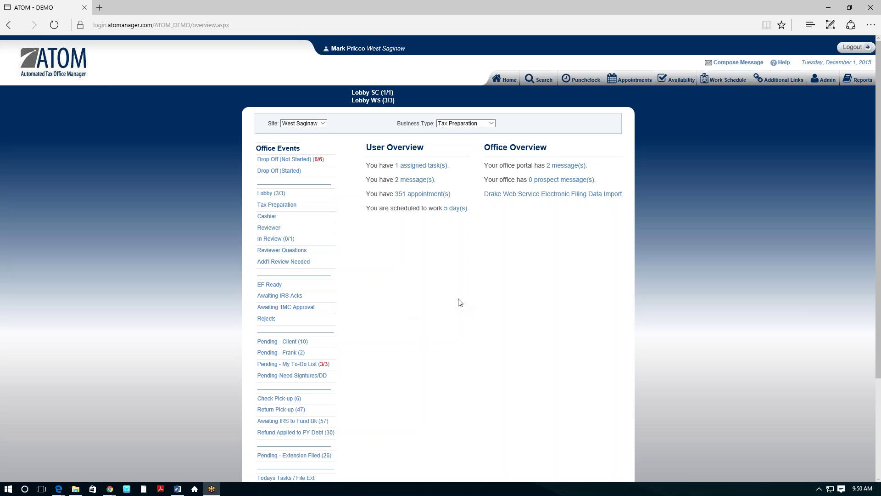
Bring up the ATOM client self check-in window from the Chrome taskbar.
{"action": "left_click", "coordinate": [110, 489]}
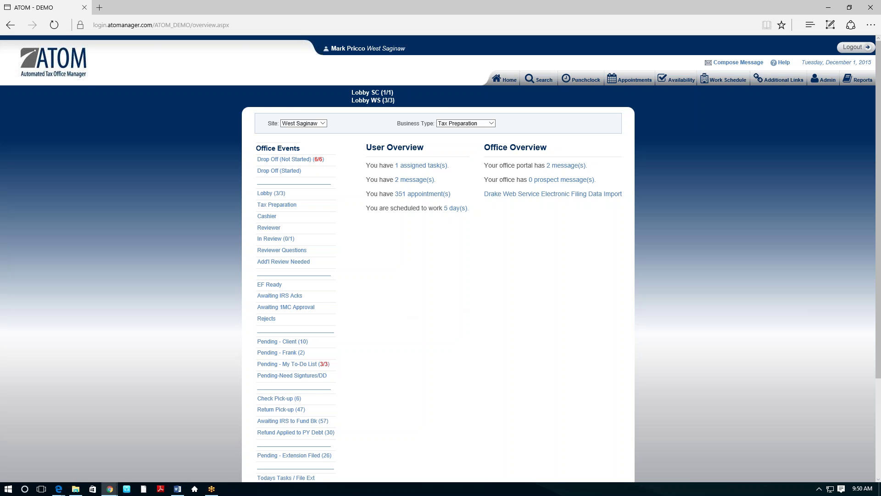
Check the client in with their Social Security Number in the maximized window, then close it.
{"action": "left_click", "coordinate": [517, 93]}
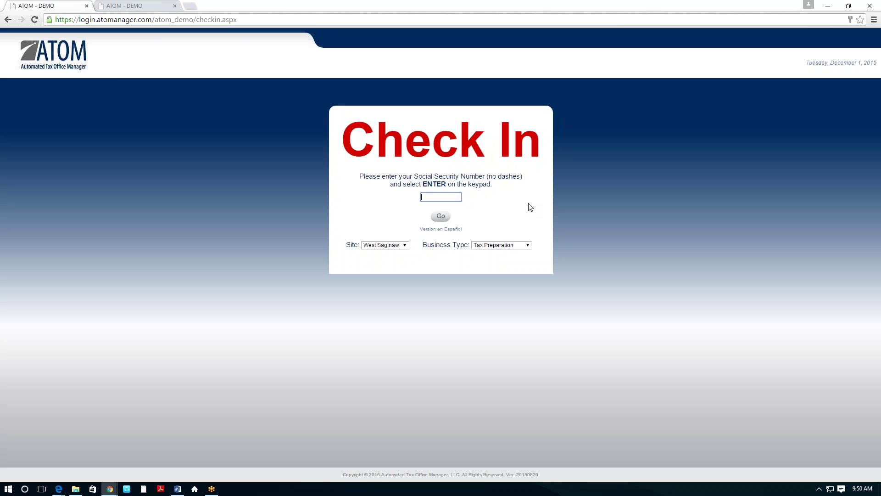
{"action": "type", "text": "123456"}
{"action": "key", "text": "Return"}
{"action": "key", "text": "super+Down"}
{"action": "key", "text": "super+Down"}
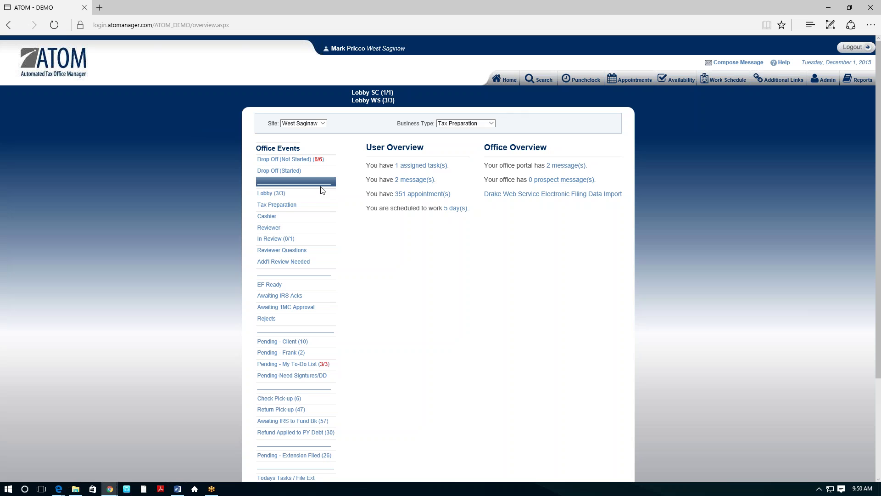
Refresh the overview so the Lobby shows 3/4, and open the Lobby client list.
{"action": "left_click", "coordinate": [313, 195]}
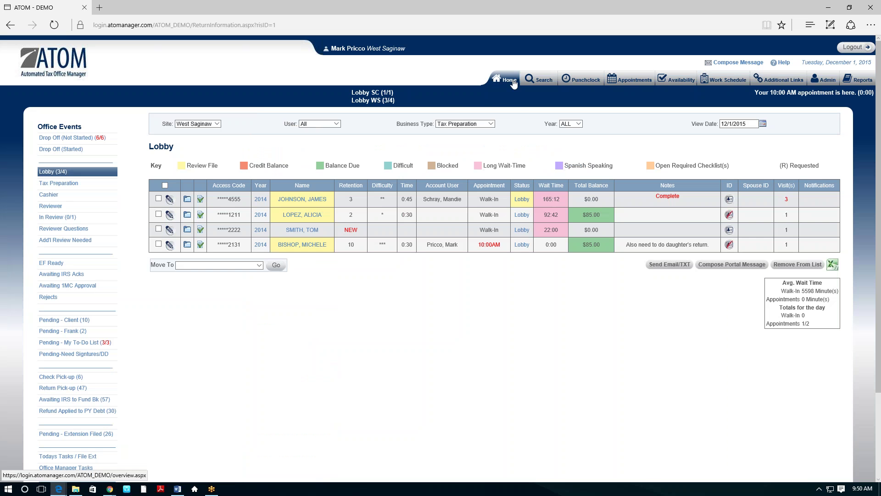
{"action": "left_click", "coordinate": [514, 83]}
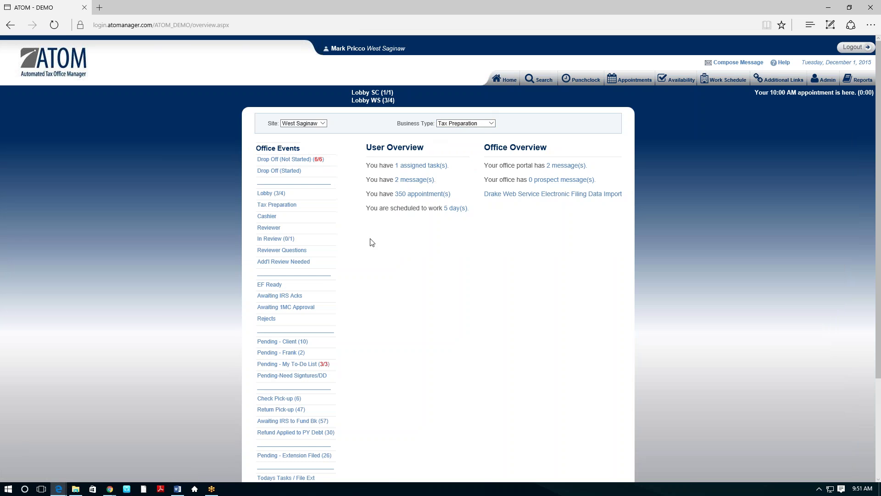
{"action": "left_click", "coordinate": [312, 177]}
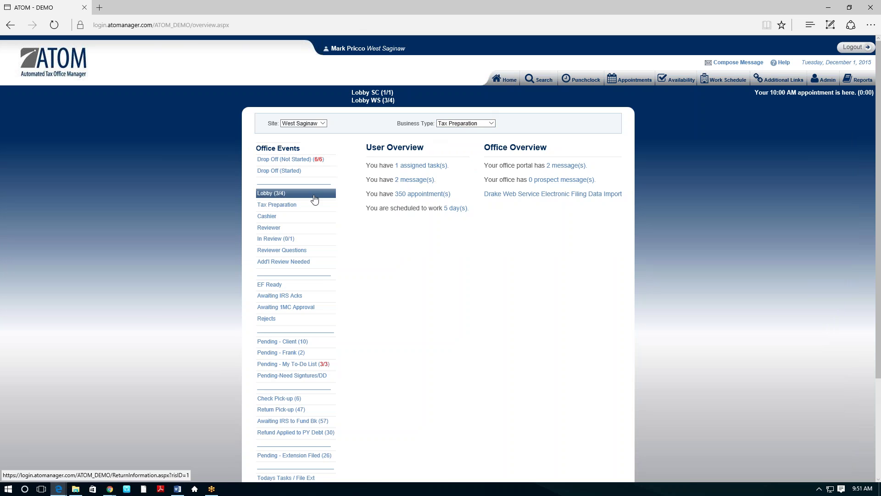
{"action": "left_click", "coordinate": [289, 196]}
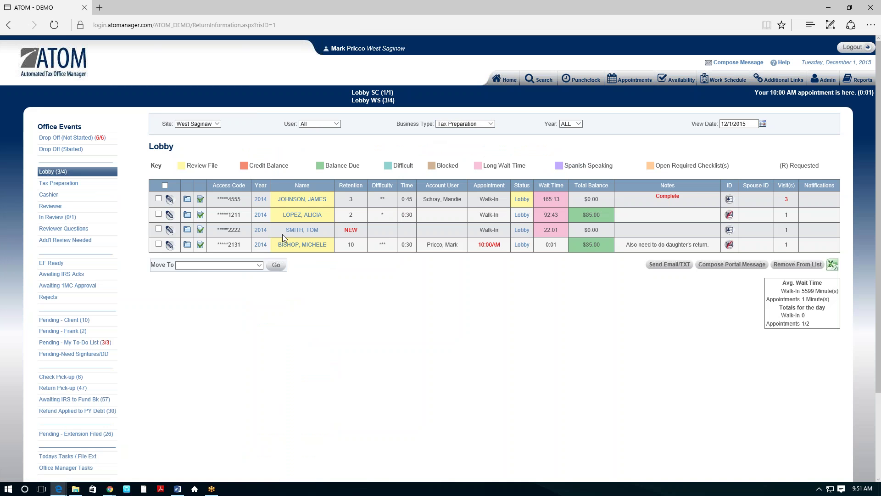
Inspect the four waiting Lobby clients, refresh the list, and open the second client's record.
{"action": "left_click", "coordinate": [317, 247]}
{"action": "left_click", "coordinate": [386, 238]}
{"action": "left_click", "coordinate": [786, 201]}
{"action": "left_click", "coordinate": [522, 199]}
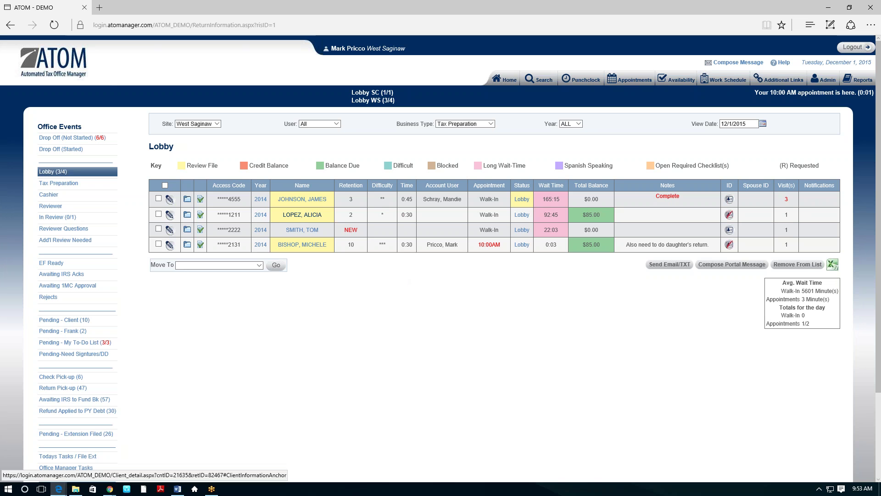
{"action": "left_click", "coordinate": [169, 215]}
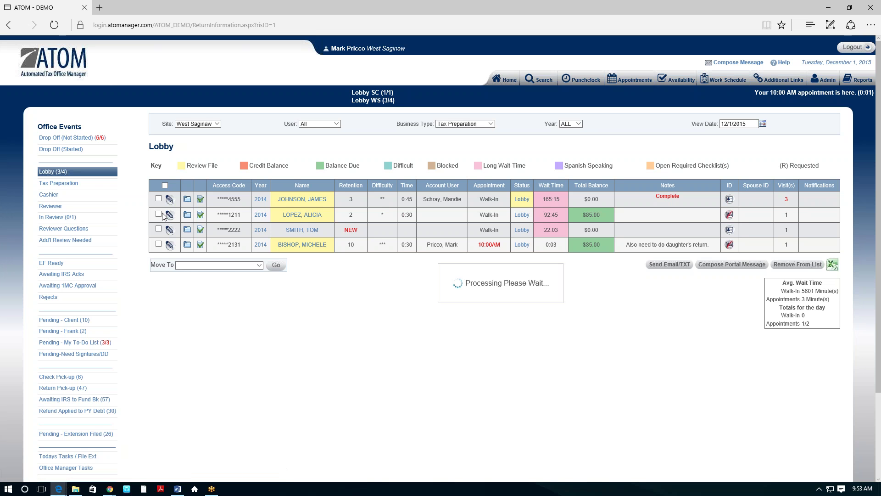
Set the second Lobby client's Status to Drop Off (Not Started) and save the account.
{"action": "left_click", "coordinate": [288, 217]}
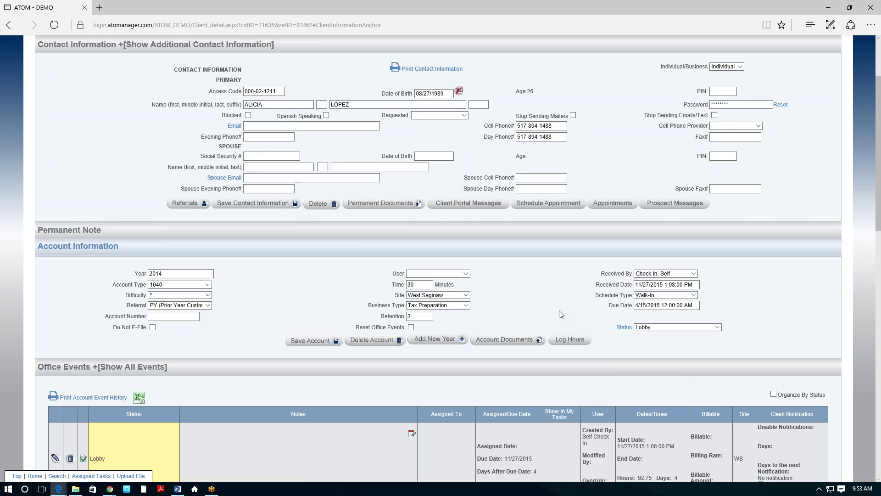
{"action": "scroll", "coordinate": [579, 302], "scroll_direction": "down", "scroll_amount": 2}
{"action": "left_click", "coordinate": [659, 260]}
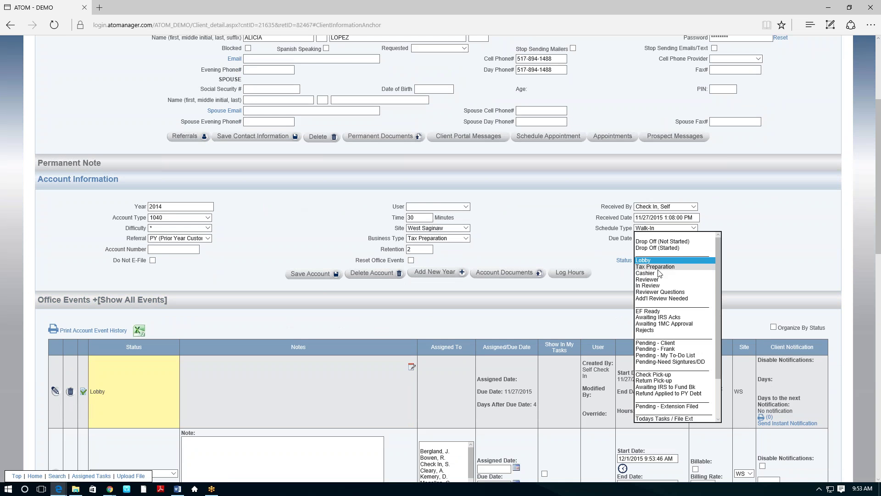
{"action": "left_click", "coordinate": [664, 248]}
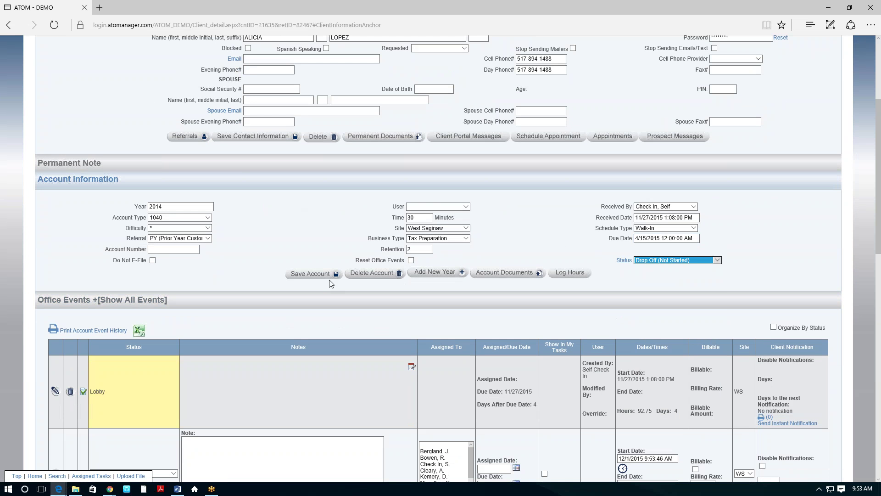
{"action": "left_click", "coordinate": [303, 274]}
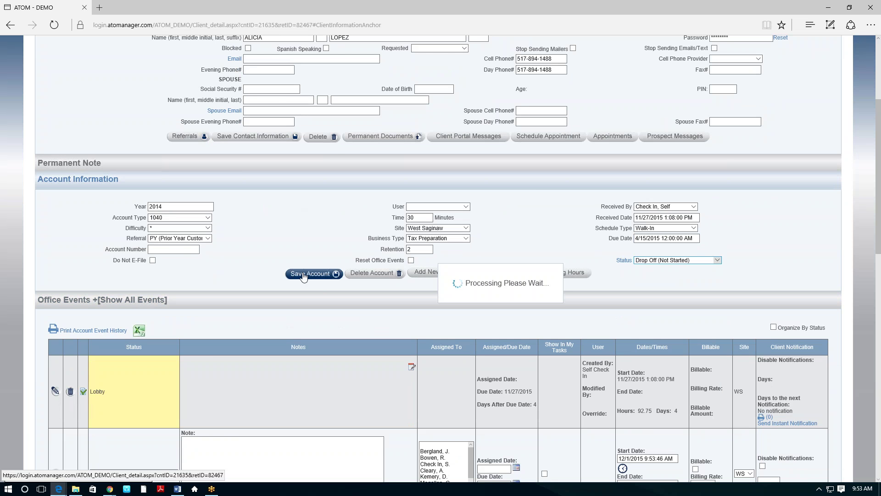
{"action": "scroll", "coordinate": [307, 270], "scroll_direction": "up", "scroll_amount": 3}
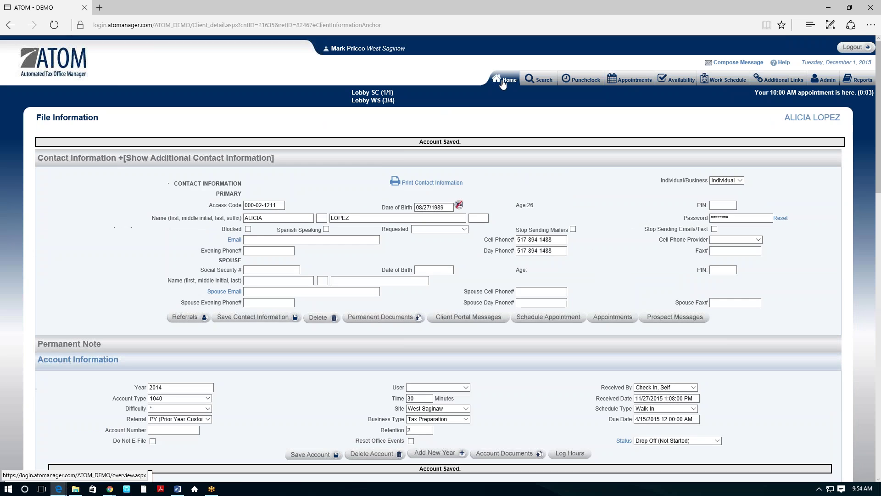
Return to the overview and view the seven-client Drop Off (Not Started) list.
{"action": "left_click", "coordinate": [505, 79]}
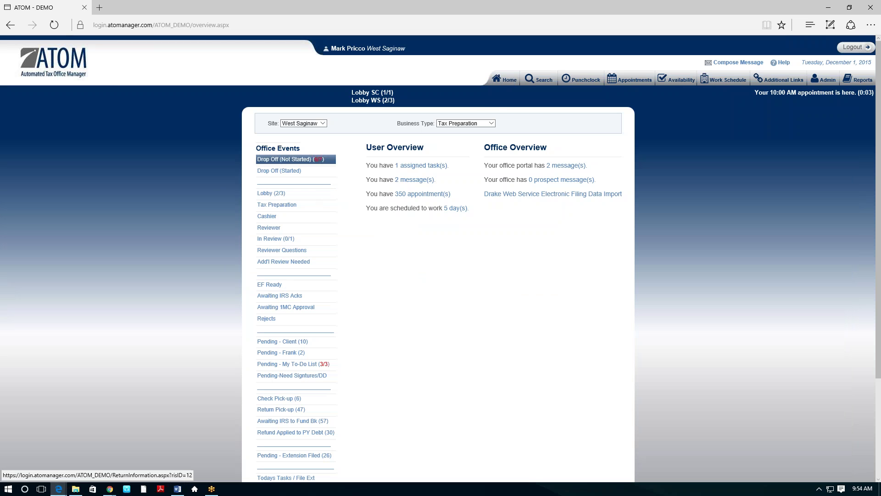
{"action": "left_click", "coordinate": [325, 164]}
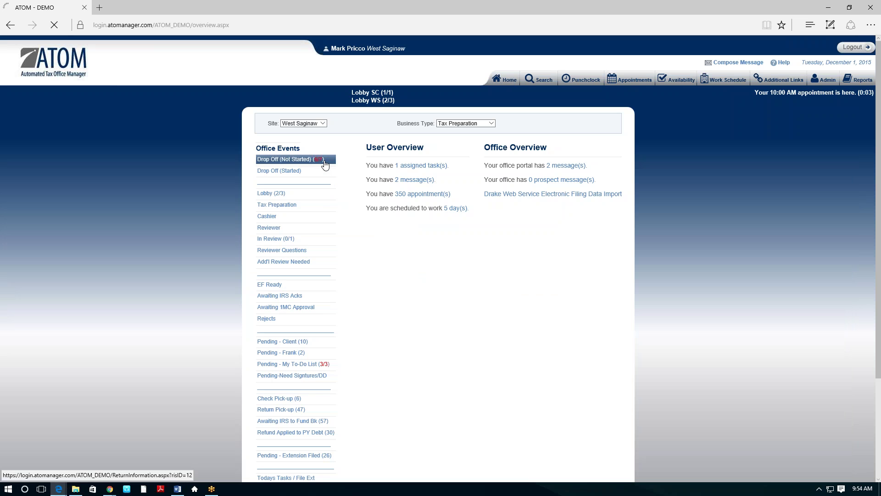
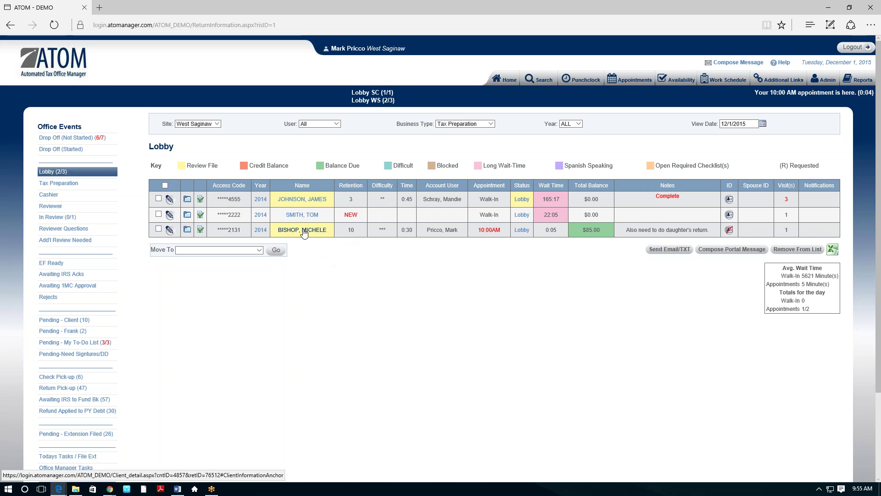
Change the 10:00 AM client's status from Lobby to Tax Preparation and save the row.
{"action": "left_click", "coordinate": [169, 230]}
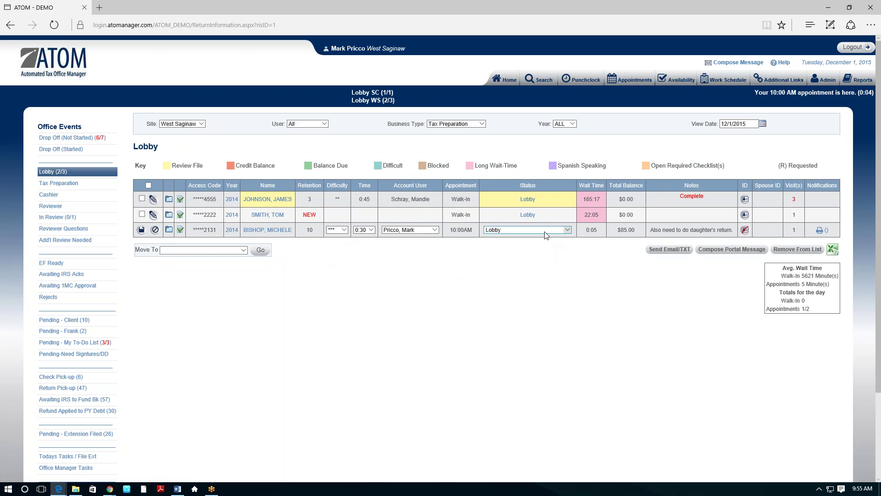
{"action": "left_click", "coordinate": [543, 230]}
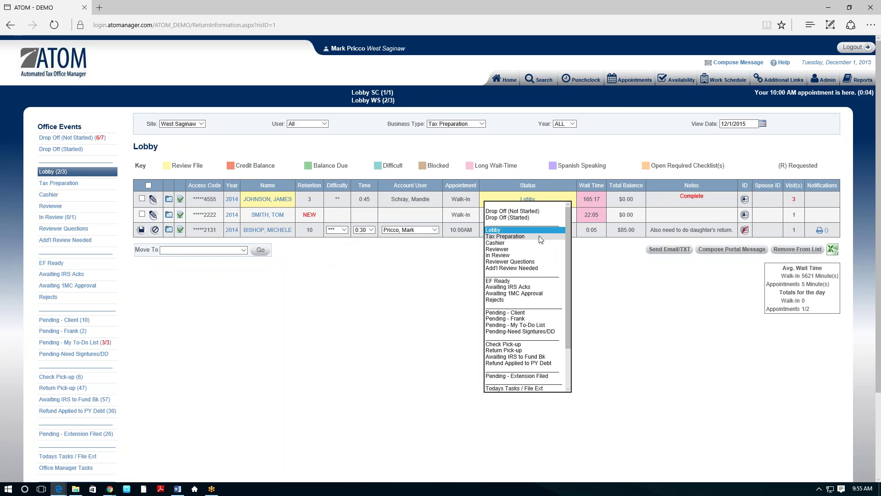
{"action": "left_click", "coordinate": [540, 237]}
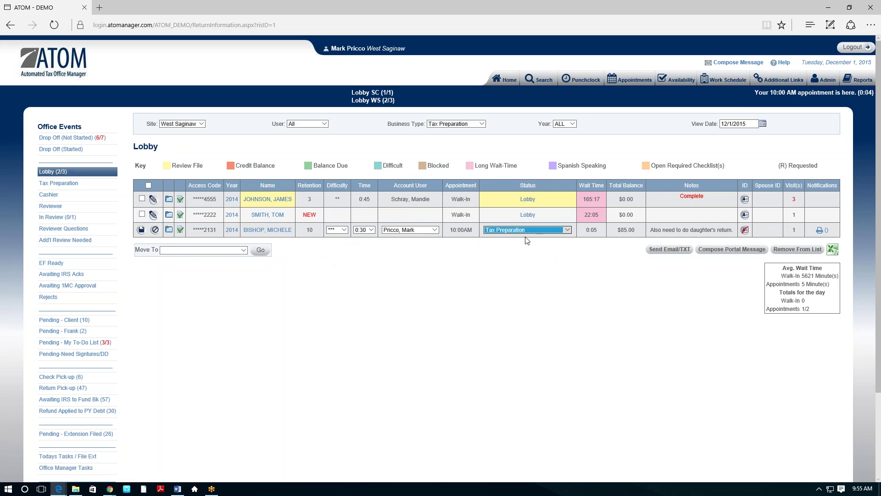
{"action": "left_click", "coordinate": [141, 230]}
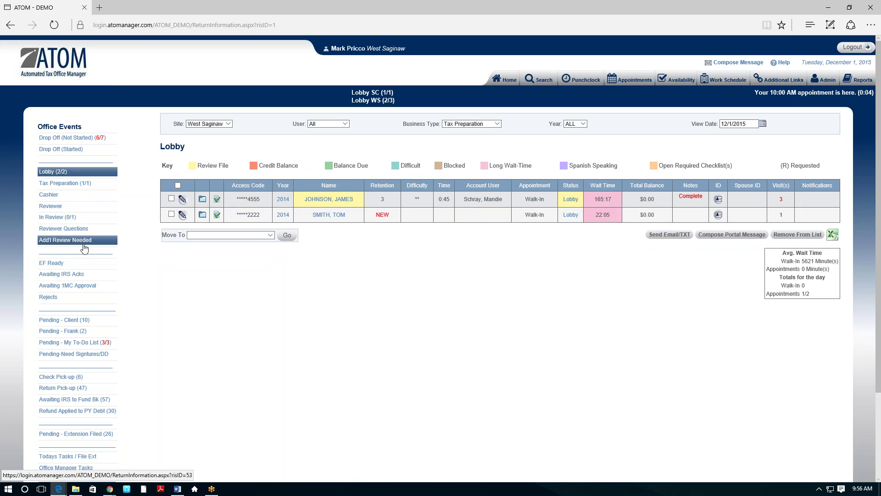
Go to the Tax Preparation list and open the moved client's account details.
{"action": "left_click", "coordinate": [67, 285]}
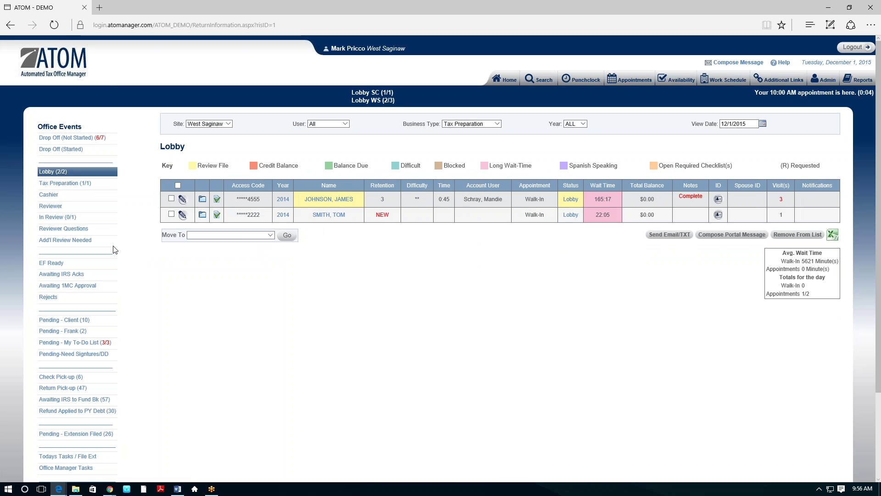
{"action": "left_click", "coordinate": [92, 184]}
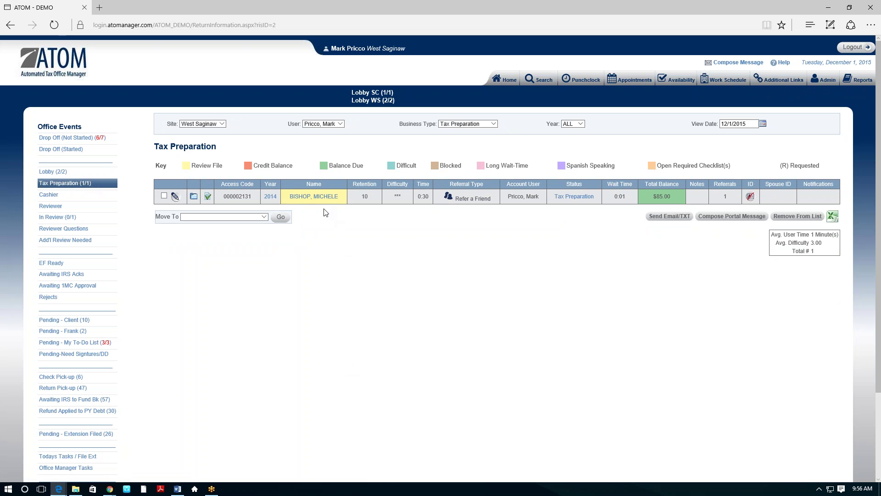
{"action": "left_click", "coordinate": [328, 196]}
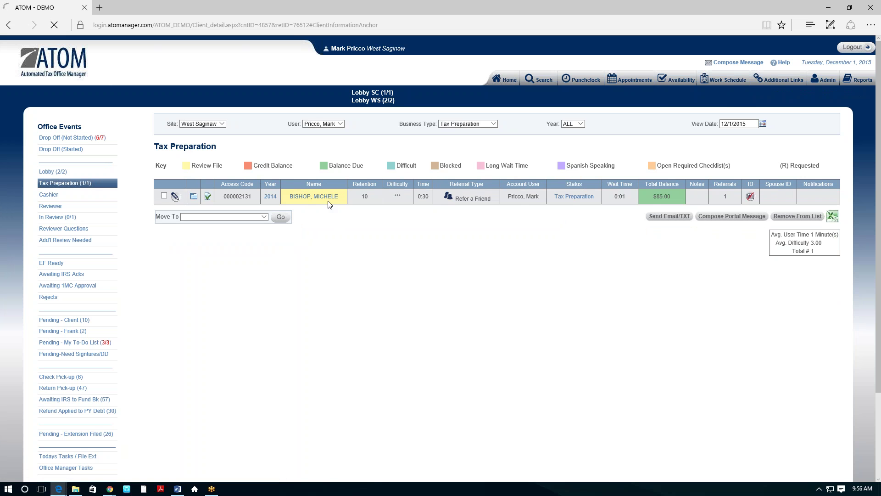
Upload W-2 (2).pdf from the Scans folder to the client's account as REVIEWER DOCS.
{"action": "scroll", "coordinate": [301, 253], "scroll_direction": "down", "scroll_amount": 7}
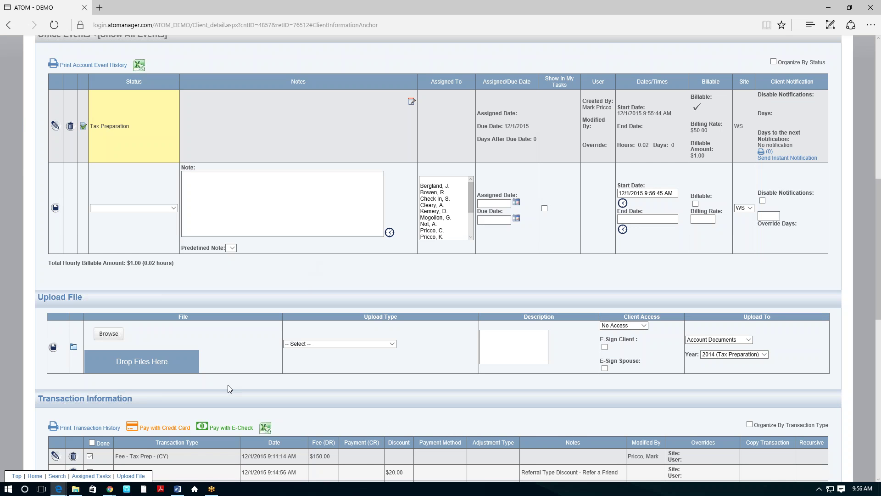
{"action": "left_click", "coordinate": [75, 489]}
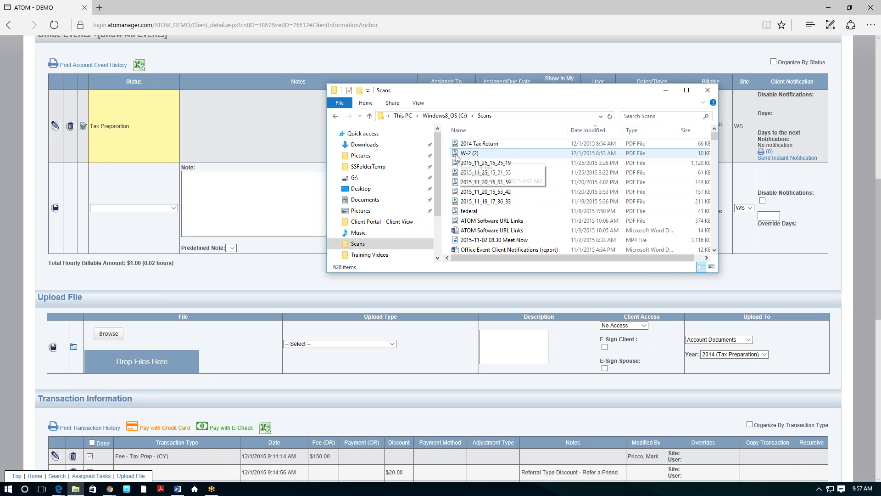
{"action": "left_click_drag", "start_coordinate": [457, 156], "coordinate": [161, 365]}
{"action": "left_click", "coordinate": [315, 358]}
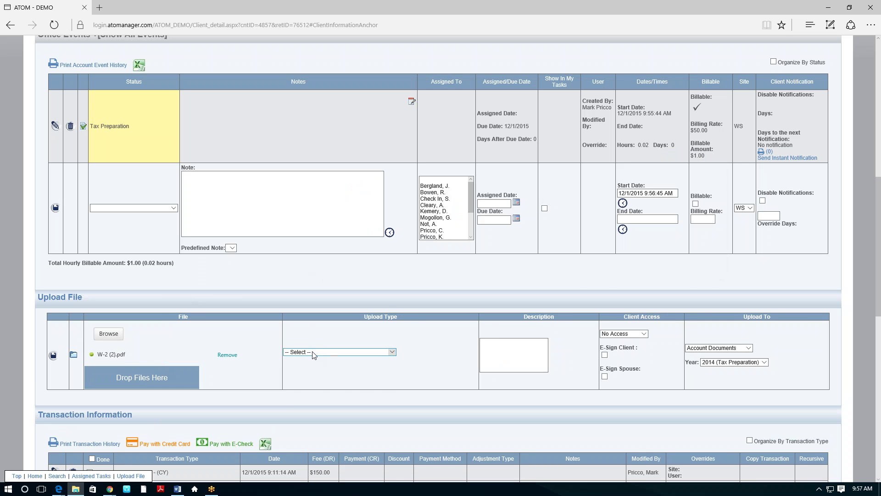
{"action": "left_click", "coordinate": [317, 390]}
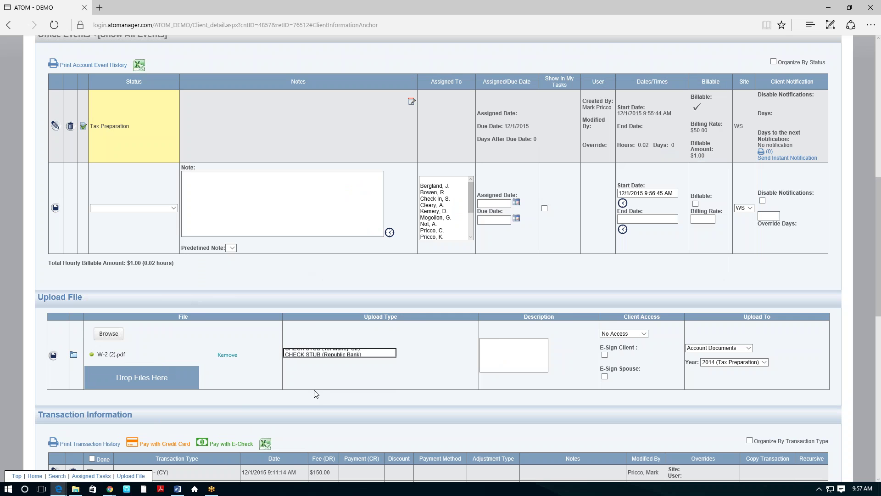
{"action": "left_click", "coordinate": [53, 357]}
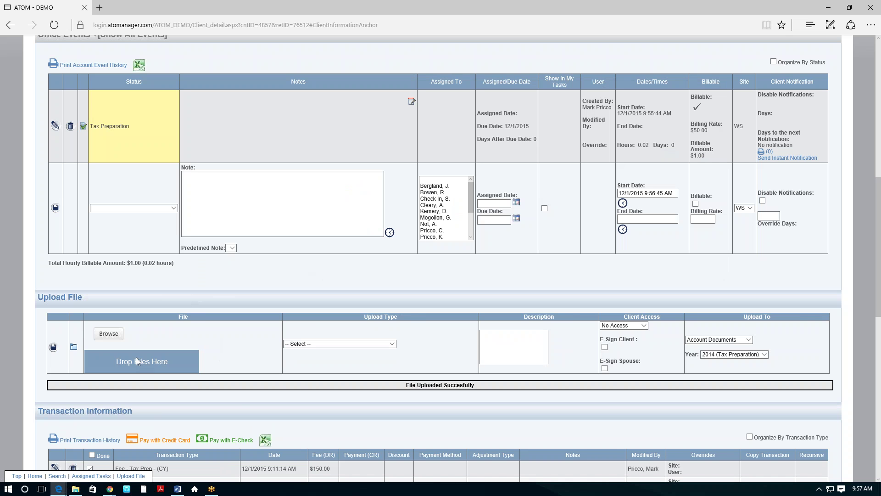
{"action": "left_click", "coordinate": [76, 489]}
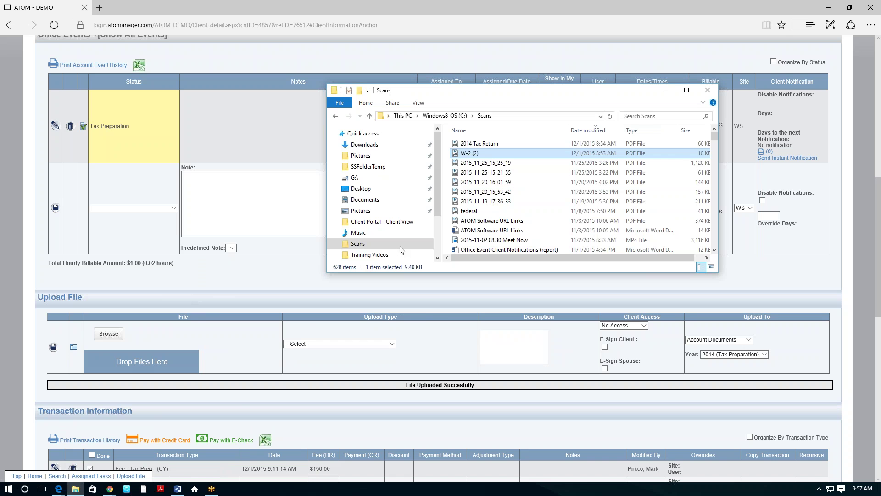
{"action": "left_click_drag", "start_coordinate": [464, 169], "coordinate": [140, 373]}
{"action": "left_click", "coordinate": [364, 351]}
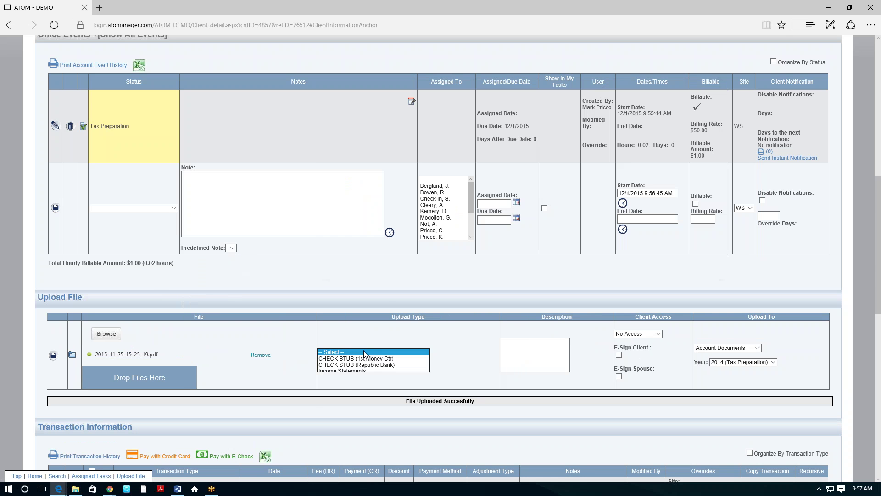
{"action": "left_click", "coordinate": [354, 396]}
{"action": "left_click", "coordinate": [54, 357]}
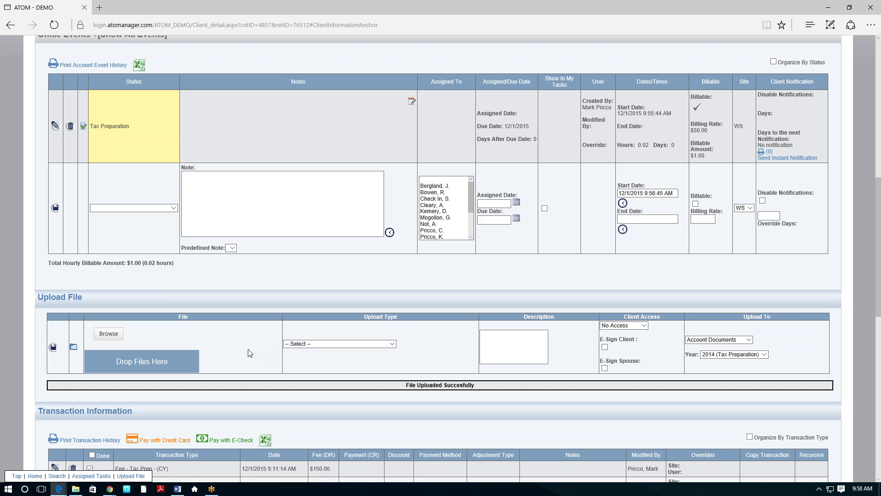
Upload 2014 Tax Return.pdf from Scans as a TAX RETURN with No Access for the client.
{"action": "left_click", "coordinate": [79, 489]}
{"action": "left_click_drag", "start_coordinate": [480, 143], "coordinate": [154, 365]}
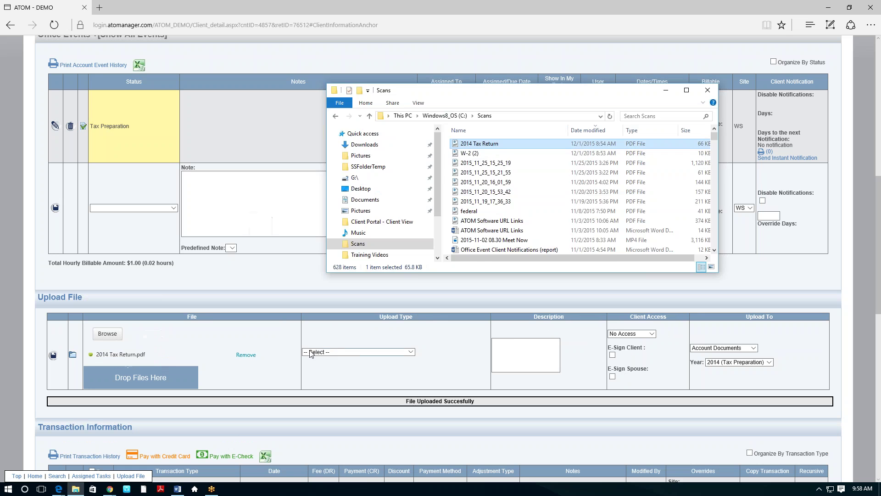
{"action": "left_click", "coordinate": [336, 352]}
{"action": "left_click", "coordinate": [337, 404]}
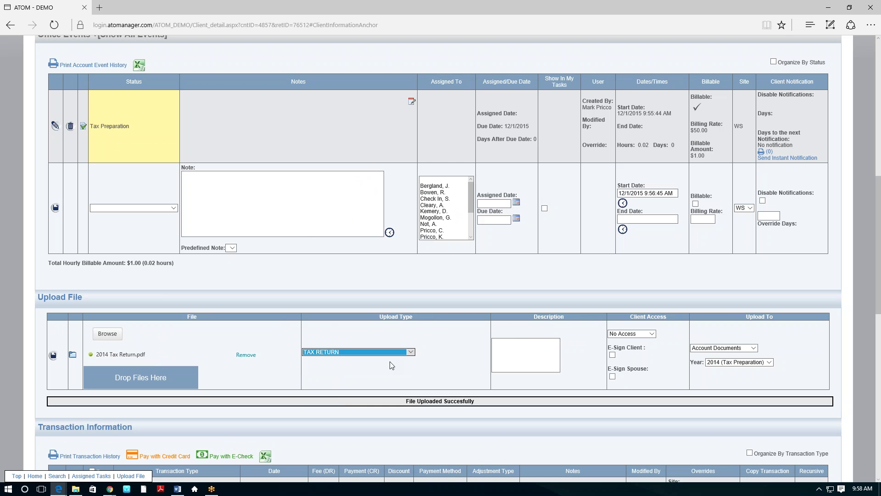
{"action": "left_click", "coordinate": [641, 338]}
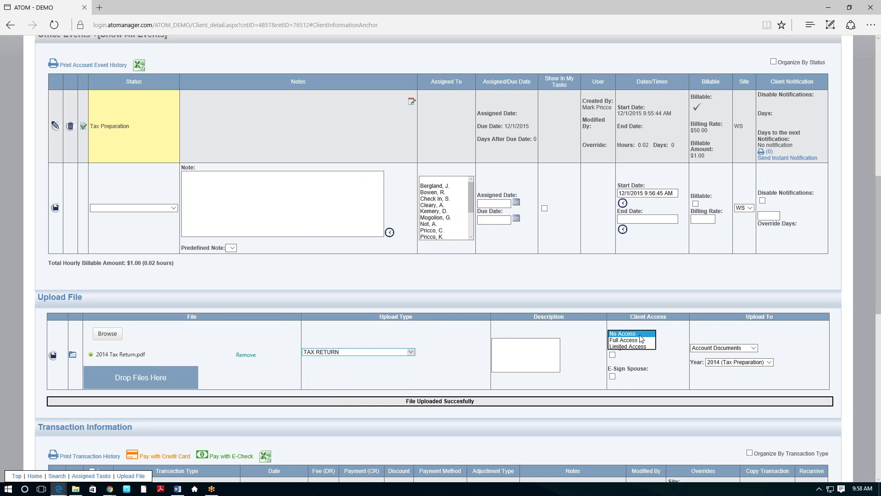
{"action": "left_click", "coordinate": [662, 342]}
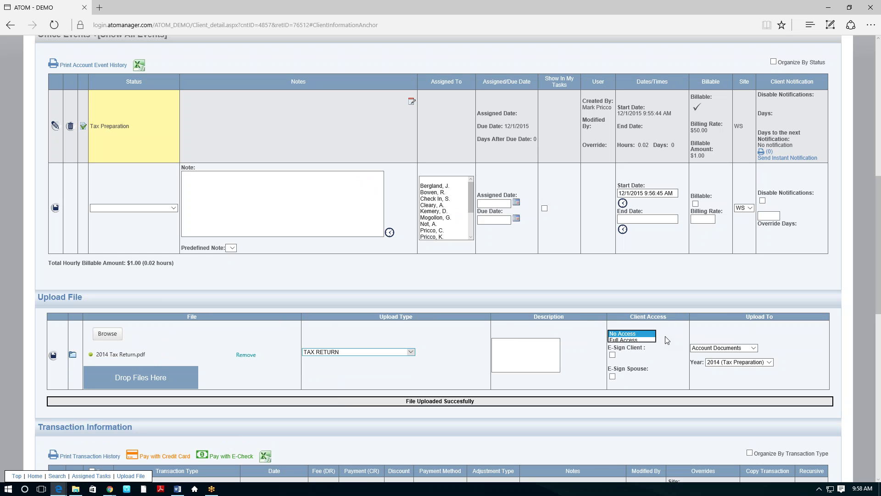
{"action": "left_click", "coordinate": [53, 356]}
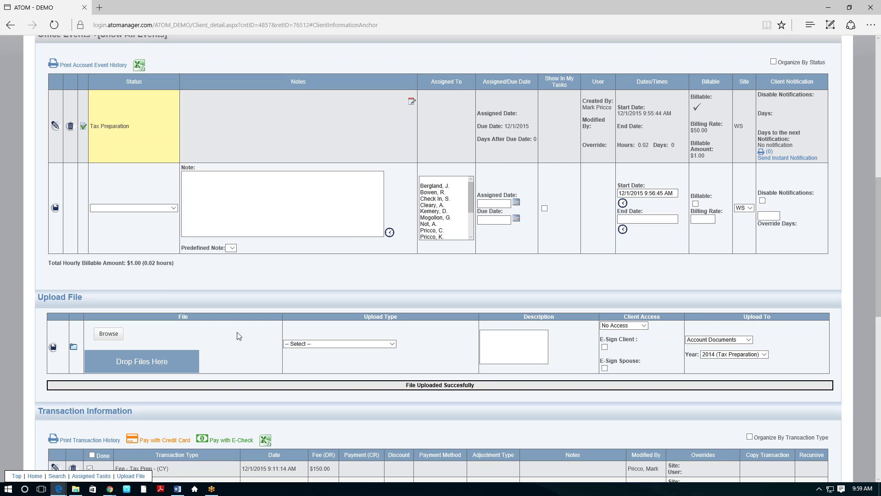
Add 2015_11_25_15_25_19.pdf from Scans as SIGNATURE DOCS, Full Access, with E-Sign Client ticked.
{"action": "left_click", "coordinate": [76, 489]}
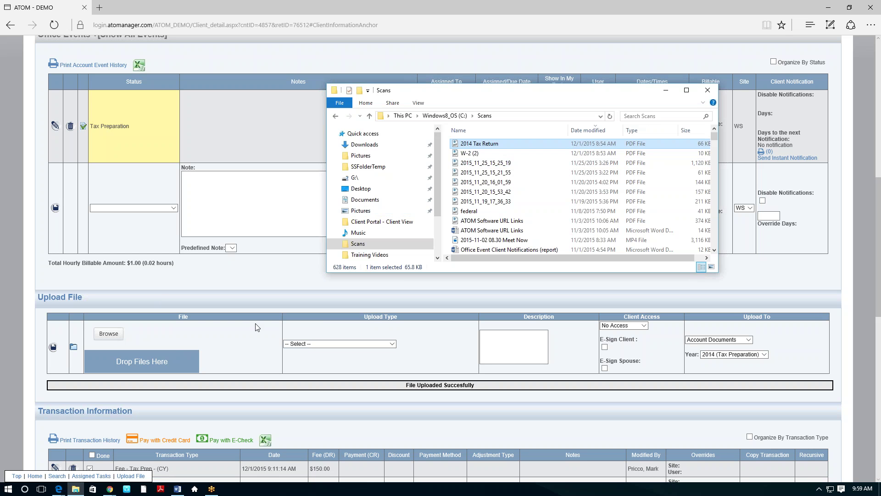
{"action": "left_click_drag", "start_coordinate": [477, 163], "coordinate": [173, 352]}
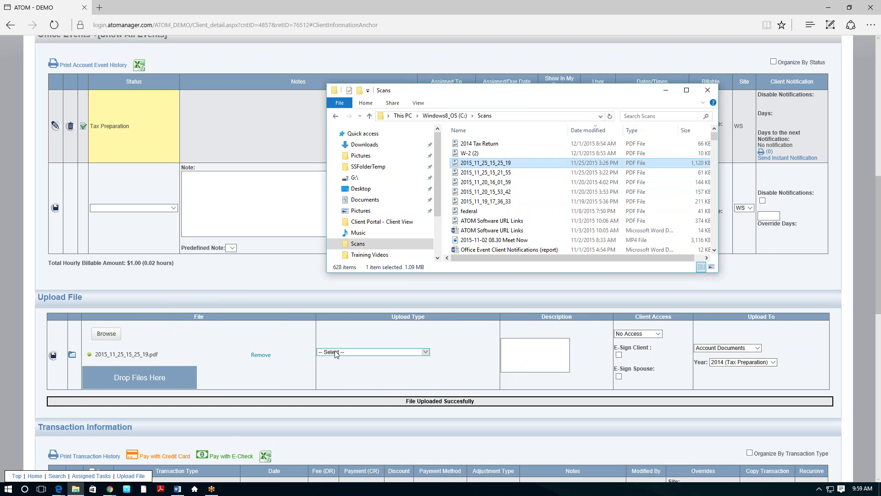
{"action": "left_click", "coordinate": [336, 352]}
{"action": "left_click", "coordinate": [342, 389]}
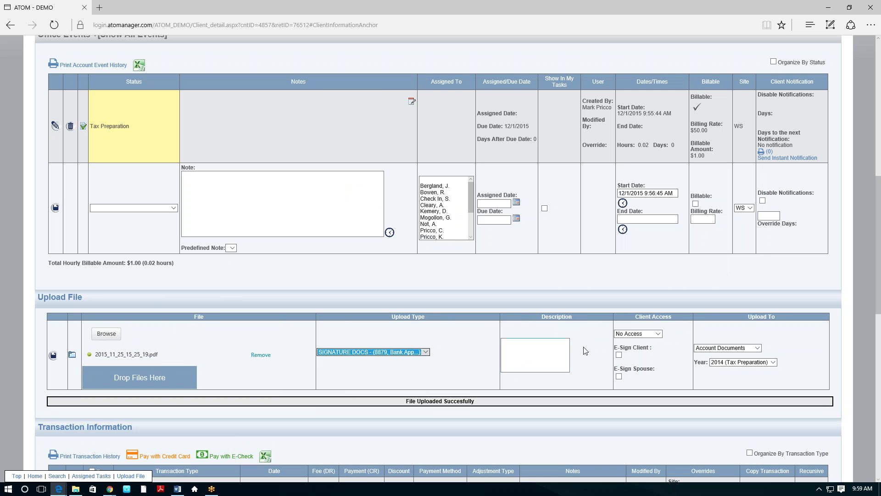
{"action": "left_click", "coordinate": [658, 334]}
{"action": "left_click", "coordinate": [632, 345]}
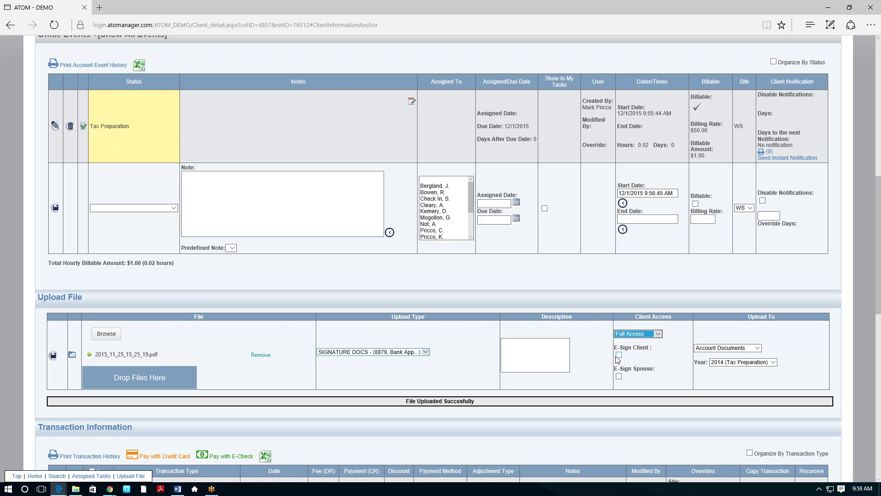
{"action": "left_click", "coordinate": [618, 355]}
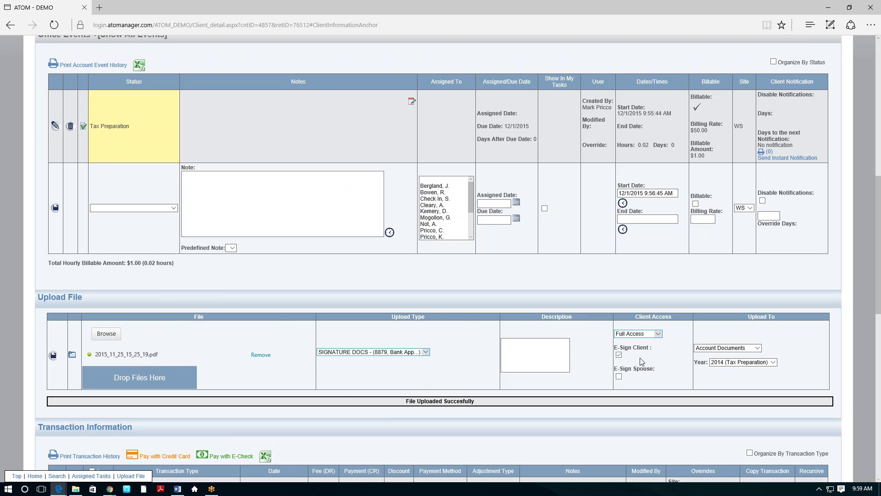
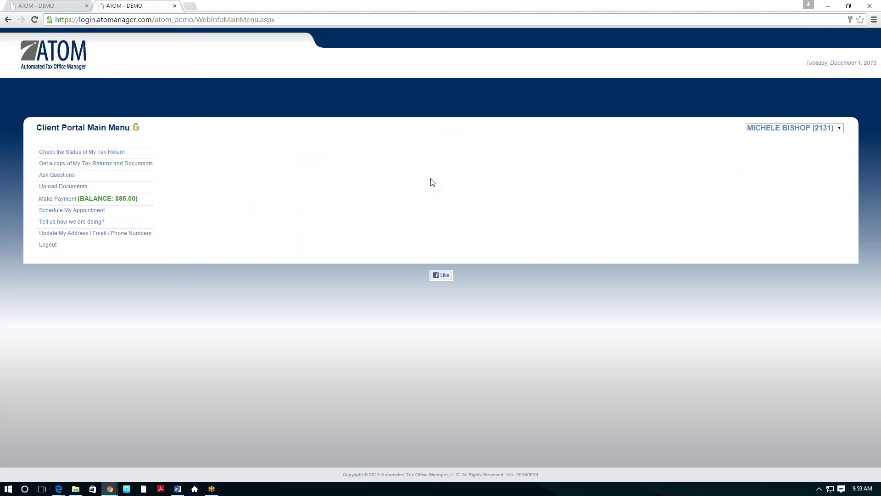
Check the return status, then view the 2014 signature docs and 2014 Tax Return.pdf page.
{"action": "left_click", "coordinate": [122, 156]}
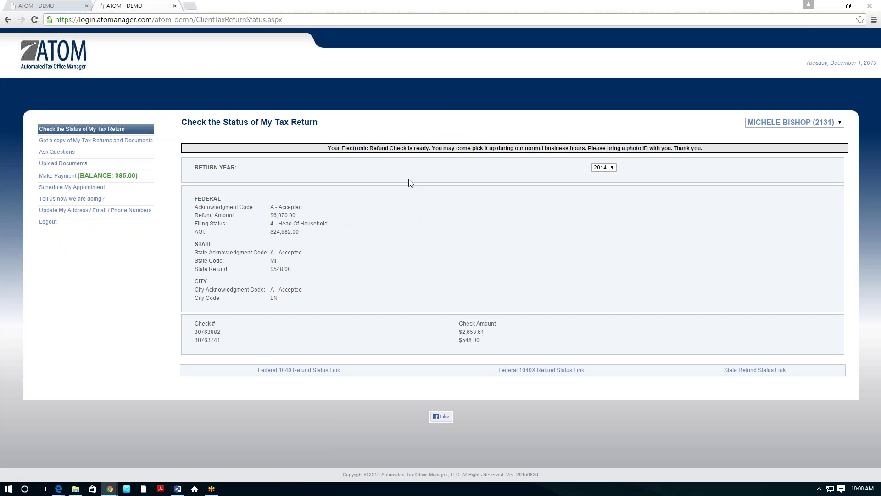
{"action": "left_click", "coordinate": [128, 141]}
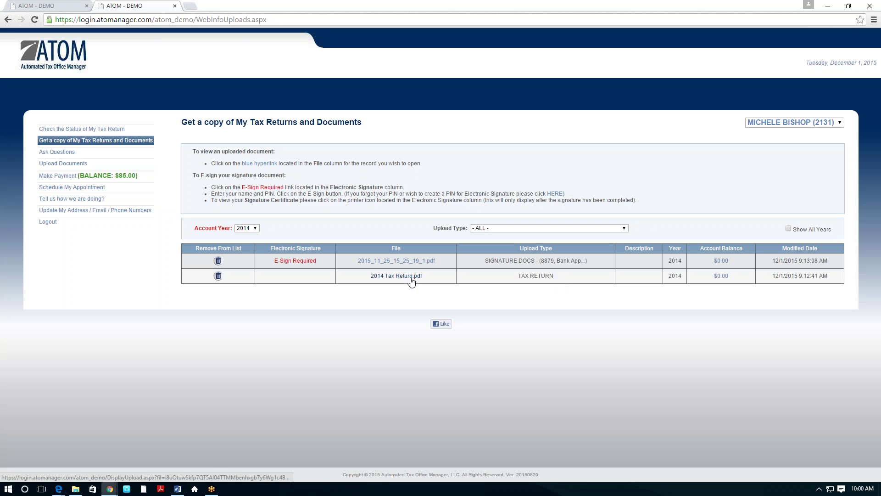
{"action": "left_click", "coordinate": [249, 230]}
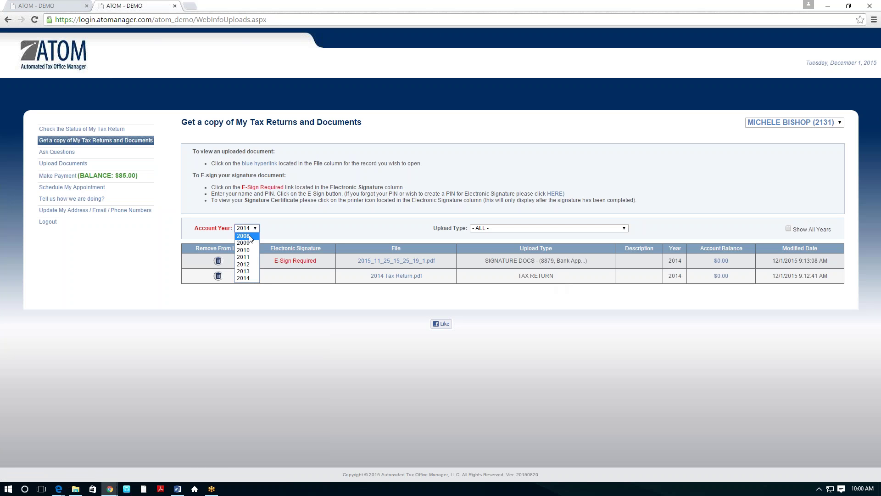
{"action": "left_click", "coordinate": [248, 271]}
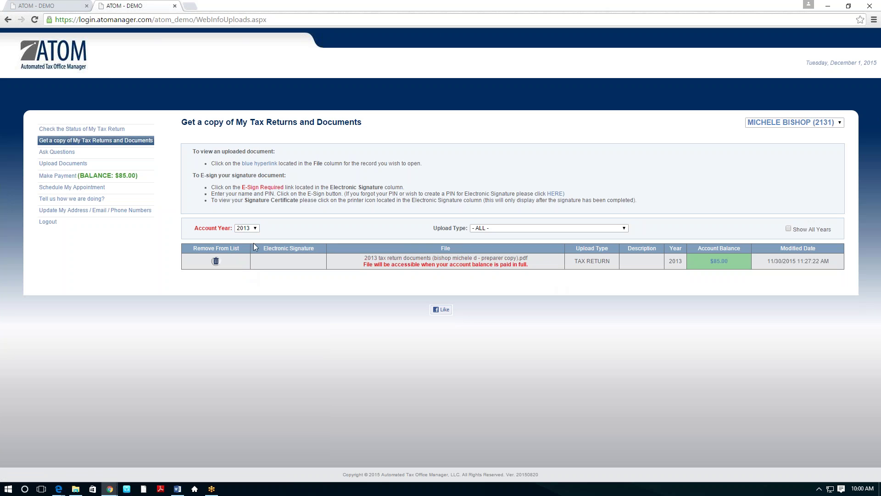
{"action": "left_click", "coordinate": [248, 228]}
{"action": "left_click", "coordinate": [251, 265]}
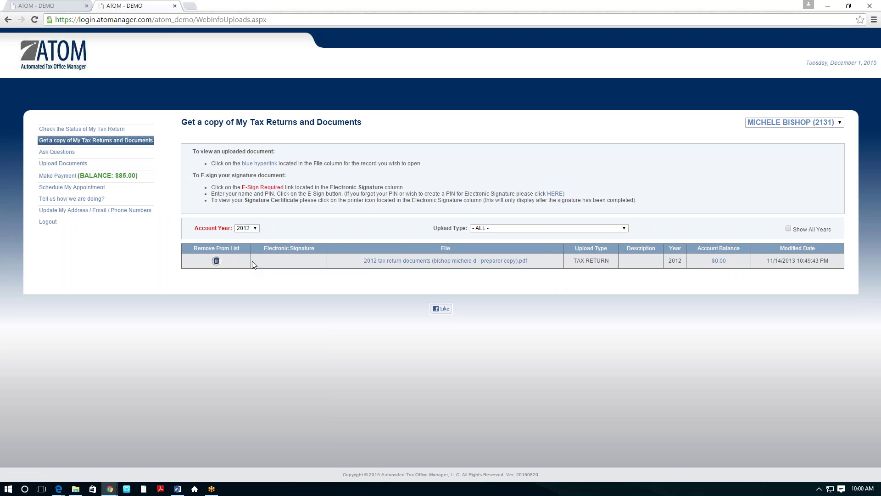
{"action": "left_click", "coordinate": [248, 228]}
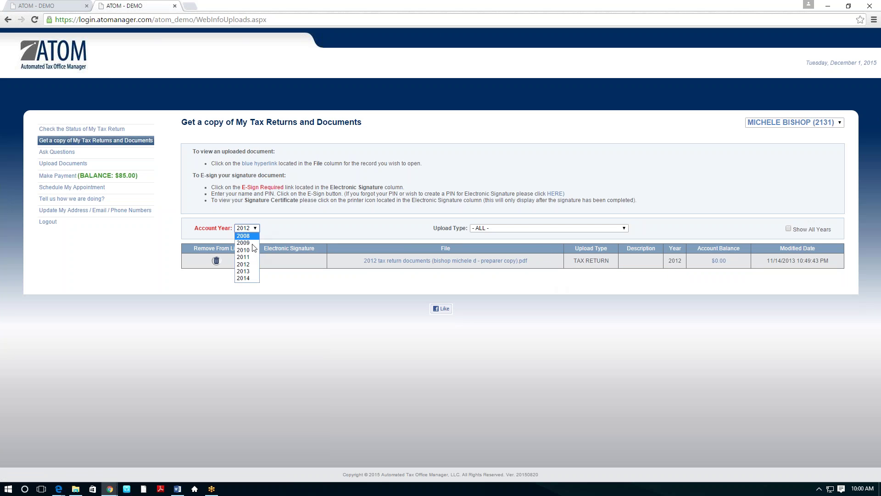
{"action": "left_click", "coordinate": [247, 278]}
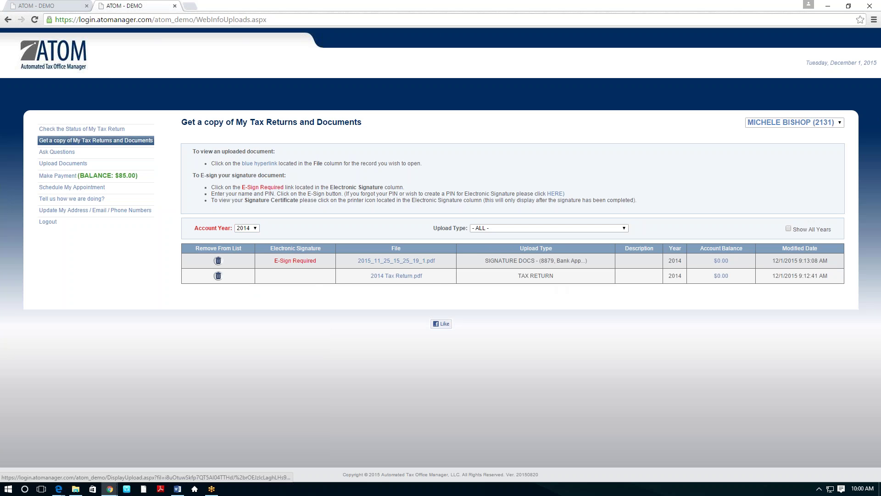
{"action": "left_click", "coordinate": [305, 262]}
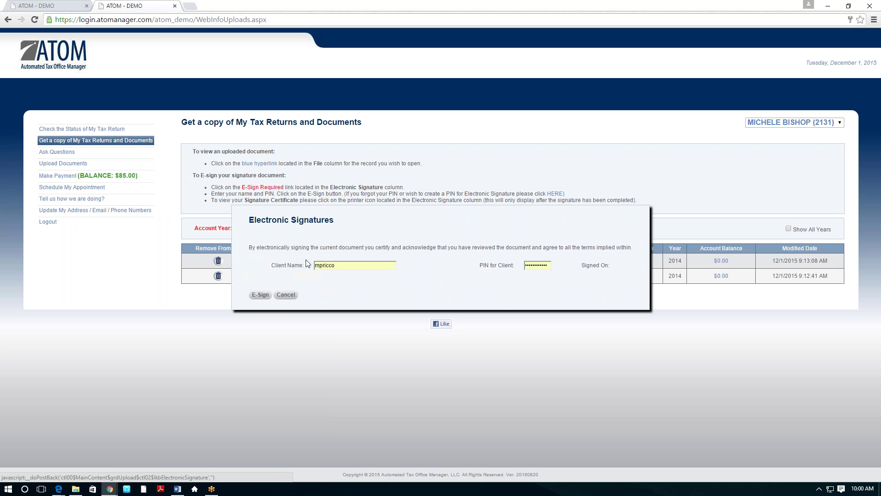
{"action": "double_click", "coordinate": [341, 266]}
{"action": "key", "text": "BackSpace"}
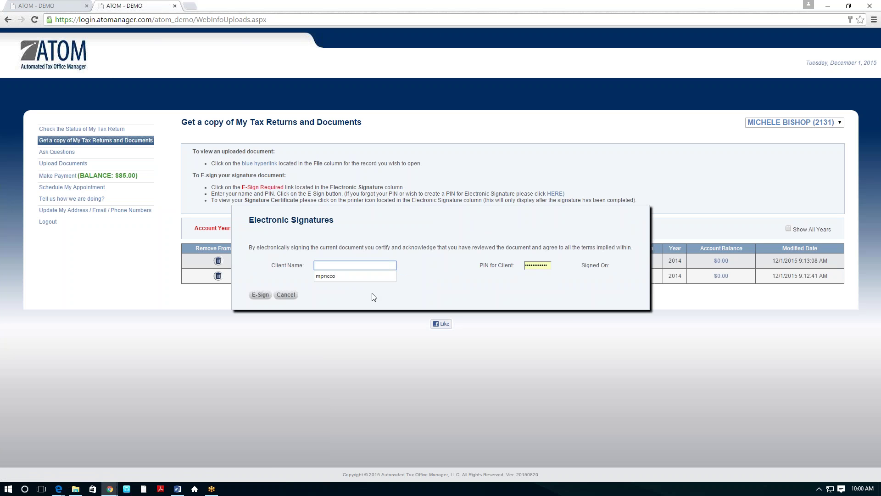
{"action": "left_click", "coordinate": [290, 298]}
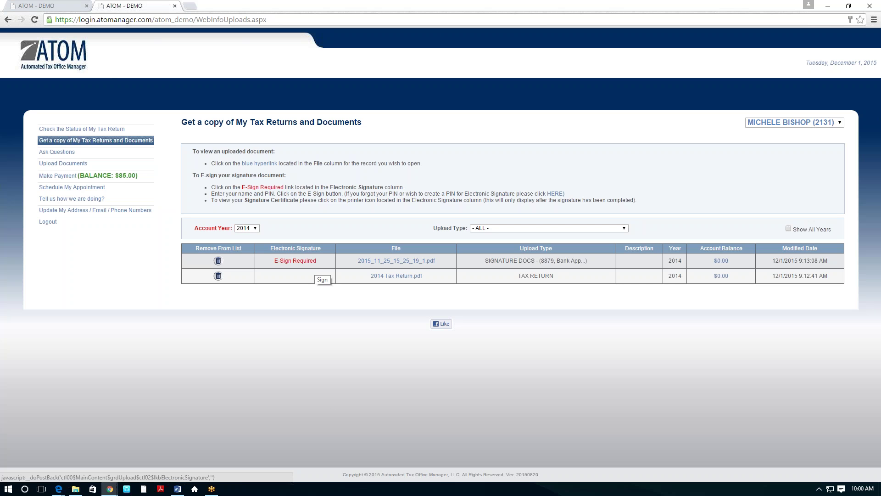
Browse the Ask Questions, Upload Documents and Make Payment pages, ending on Schedule My Appointment.
{"action": "left_click", "coordinate": [101, 157]}
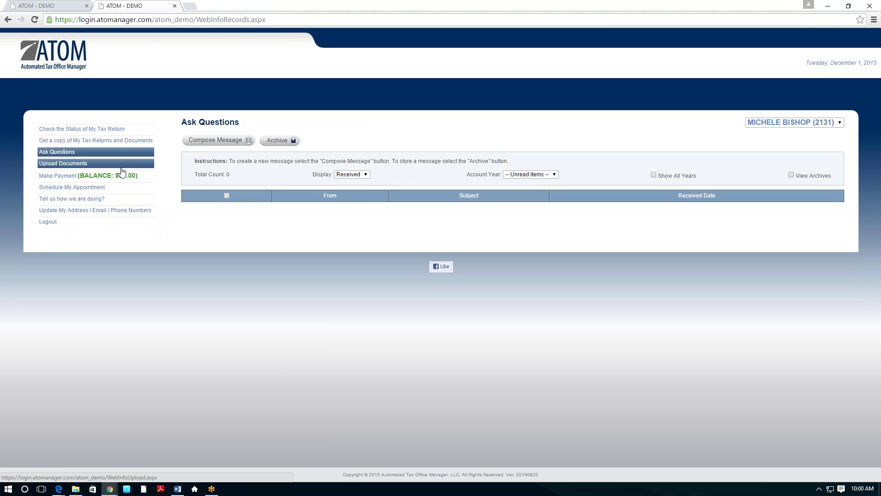
{"action": "left_click", "coordinate": [97, 166]}
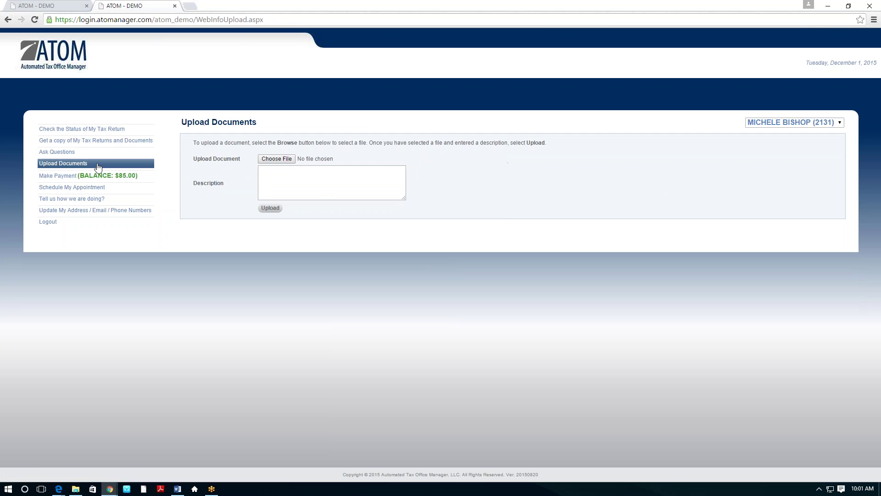
{"action": "left_click", "coordinate": [131, 180]}
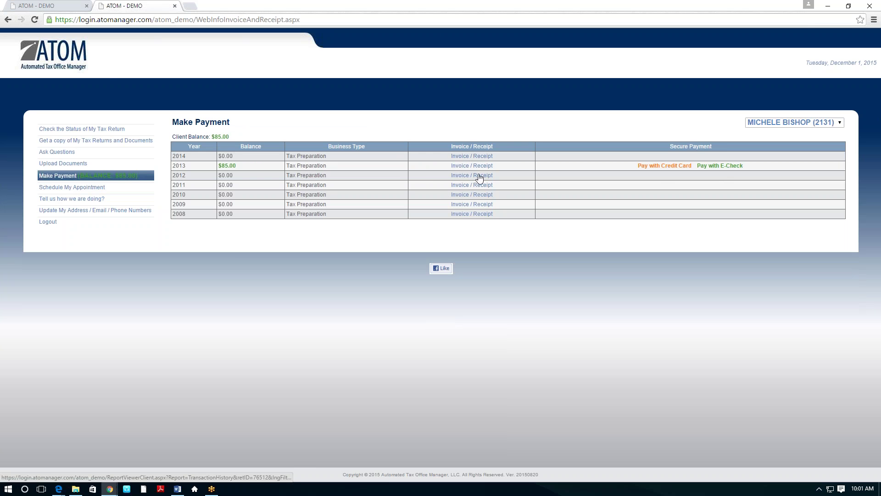
{"action": "left_click", "coordinate": [104, 189]}
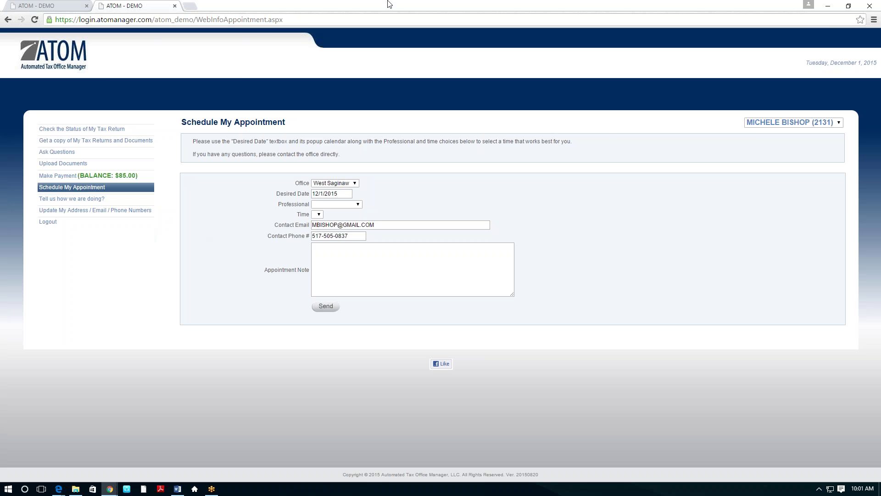
Shrink the portal window, switch to the office client file and open the 2013 account's documents.
{"action": "left_click_drag", "start_coordinate": [392, 4], "coordinate": [0, 8]}
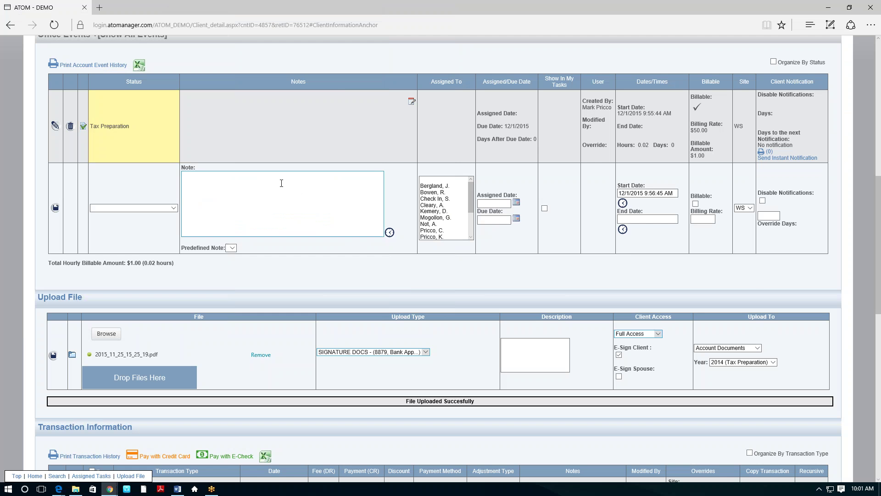
{"action": "left_click", "coordinate": [301, 181]}
{"action": "scroll", "coordinate": [301, 180], "scroll_direction": "up", "scroll_amount": 6}
{"action": "scroll", "coordinate": [277, 257], "scroll_direction": "down", "scroll_amount": 2}
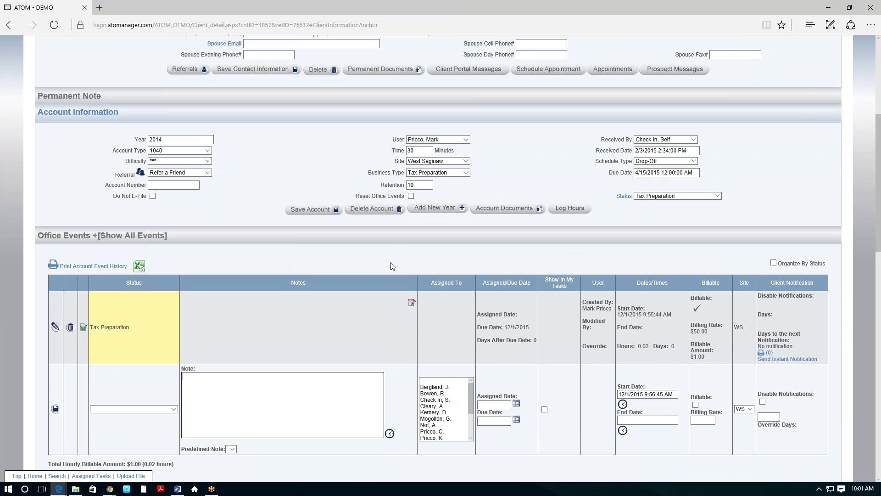
{"action": "scroll", "coordinate": [393, 262], "scroll_direction": "up", "scroll_amount": 2}
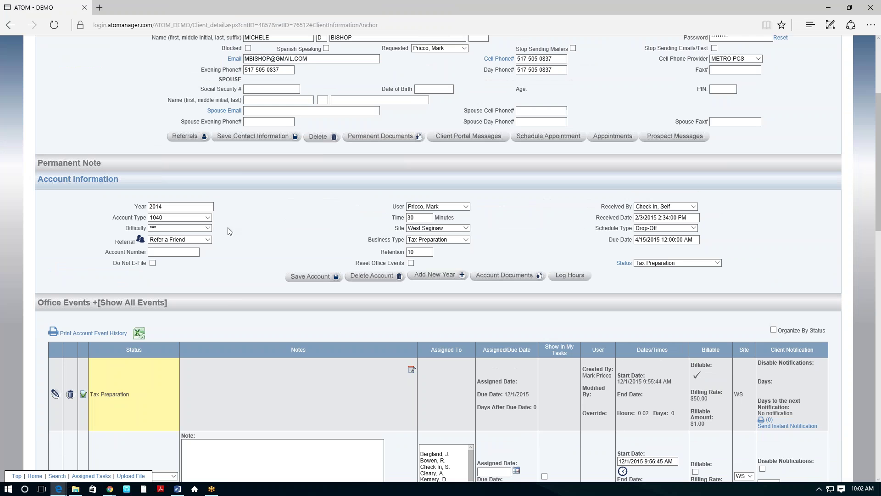
{"action": "scroll", "coordinate": [230, 228], "scroll_direction": "down", "scroll_amount": 10}
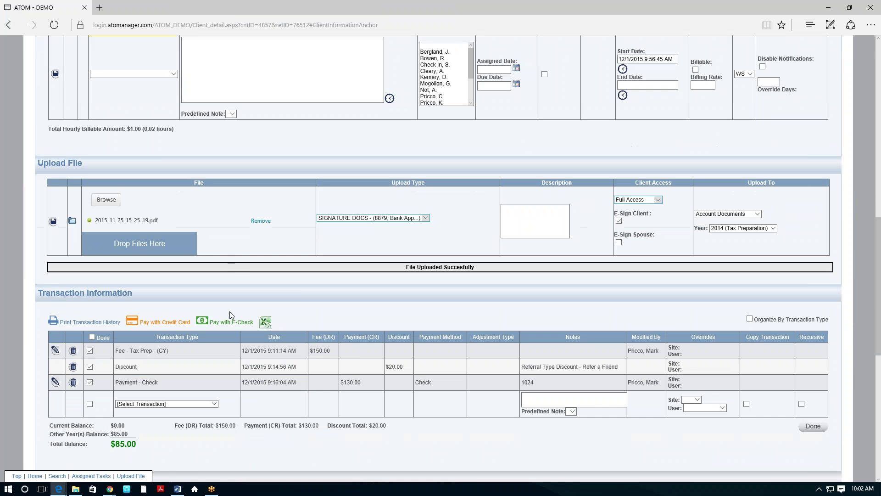
{"action": "scroll", "coordinate": [229, 312], "scroll_direction": "down", "scroll_amount": 5}
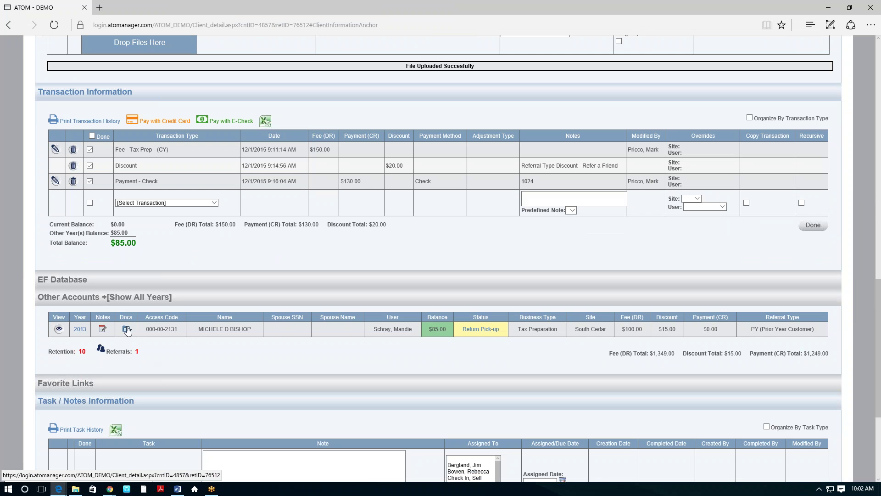
{"action": "left_click", "coordinate": [127, 329]}
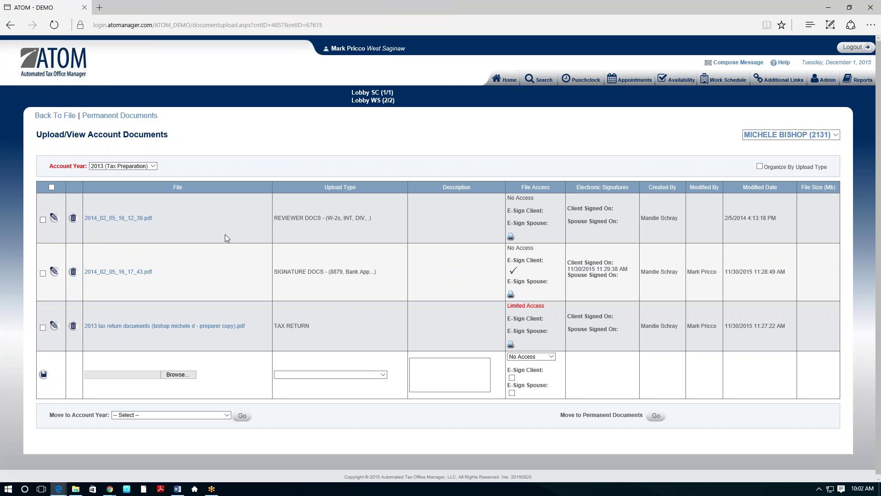
View the 2008 and then 2014 account-year documents, then go back to the client's file.
{"action": "left_click", "coordinate": [153, 166]}
{"action": "left_click", "coordinate": [143, 197]}
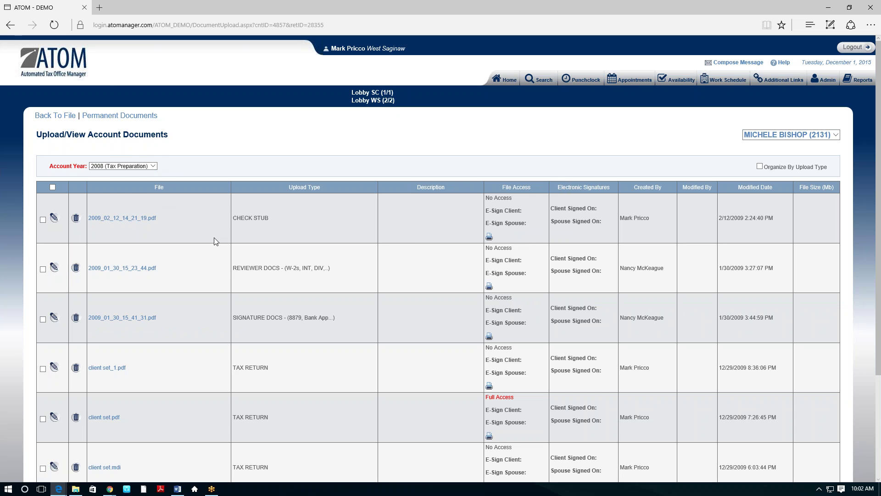
{"action": "left_click", "coordinate": [153, 165]}
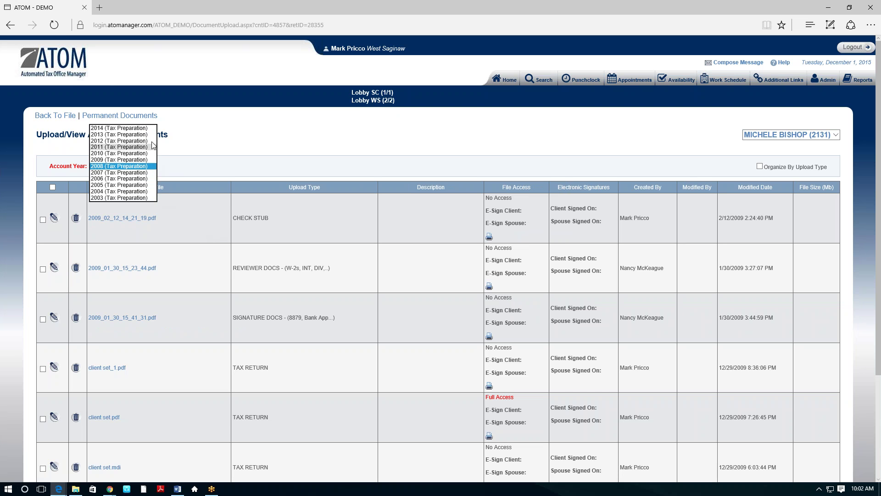
{"action": "left_click", "coordinate": [151, 128]}
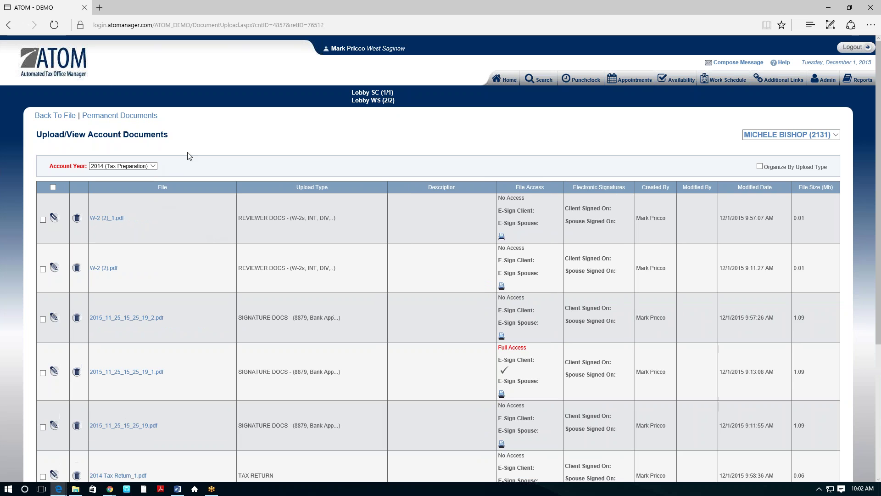
{"action": "left_click", "coordinate": [68, 118]}
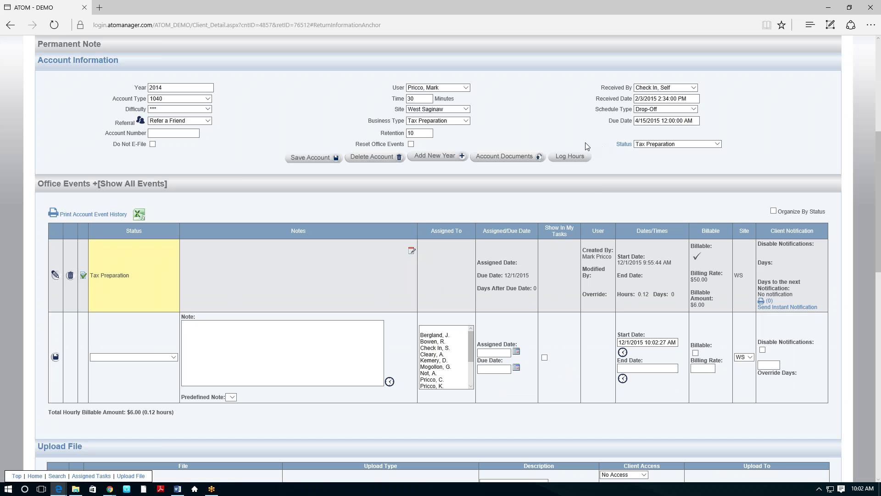
Delete the Payment - Check, Discount and tax prep fee transactions from the 2014 account.
{"action": "scroll", "coordinate": [320, 261], "scroll_direction": "down", "scroll_amount": 6}
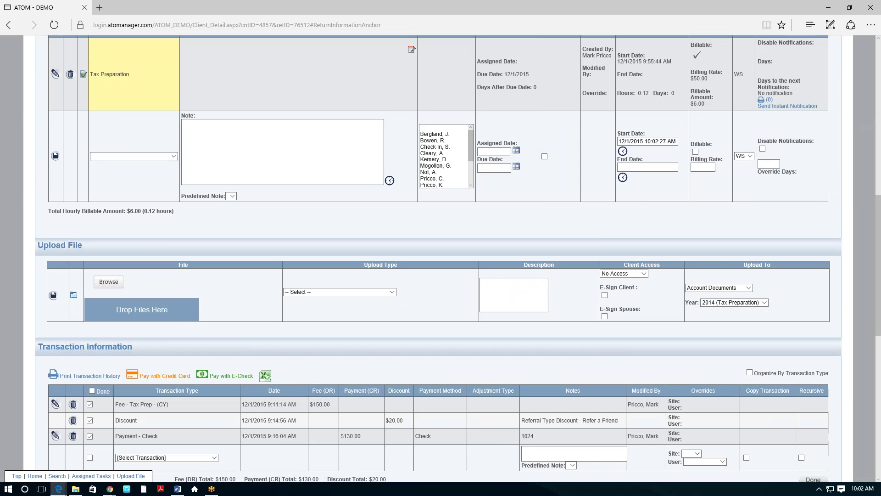
{"action": "scroll", "coordinate": [86, 308], "scroll_direction": "down", "scroll_amount": 1}
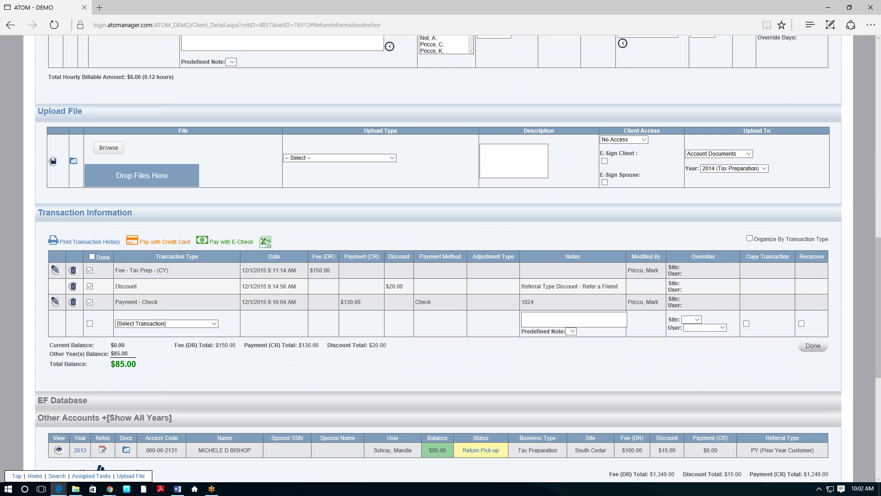
{"action": "left_click", "coordinate": [73, 302]}
{"action": "left_click", "coordinate": [404, 264]}
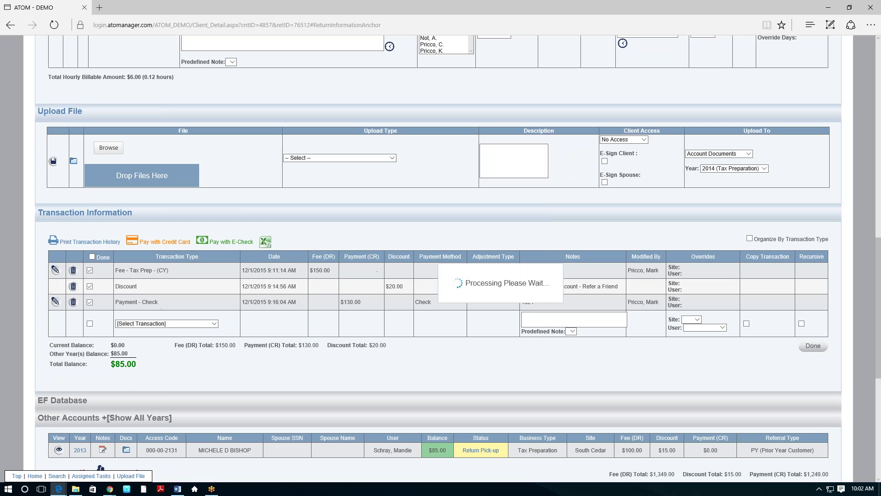
{"action": "left_click", "coordinate": [73, 287]}
{"action": "left_click", "coordinate": [392, 265]}
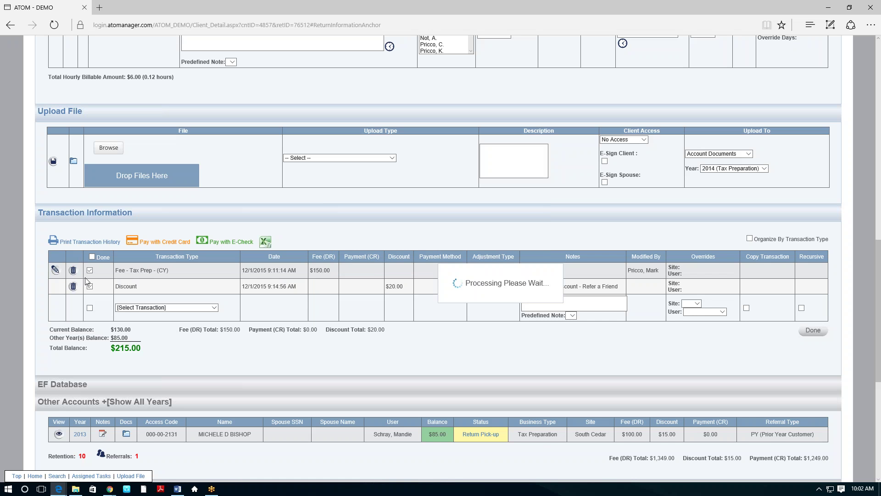
{"action": "left_click", "coordinate": [73, 270]}
{"action": "left_click", "coordinate": [364, 256]}
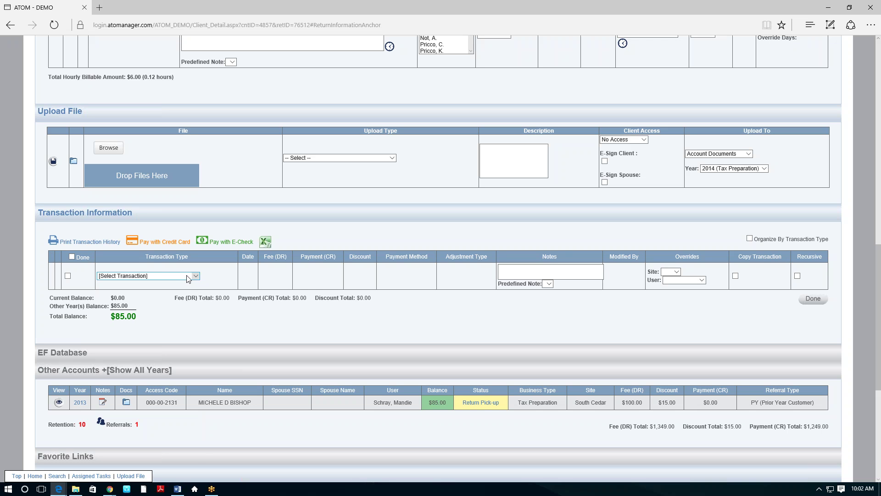
Add a $150 Fee - Tax Prep (CY) transaction to the 2014 account.
{"action": "left_click", "coordinate": [186, 276]}
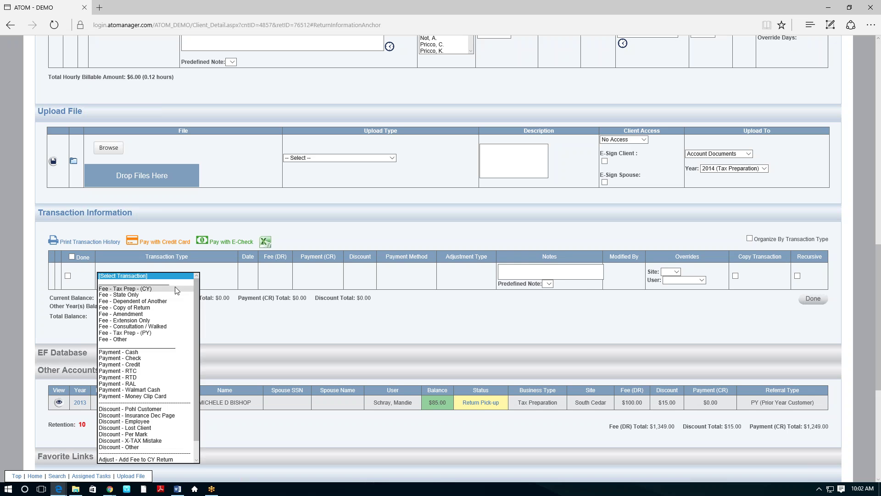
{"action": "left_click", "coordinate": [176, 289]}
{"action": "type", "text": "150"}
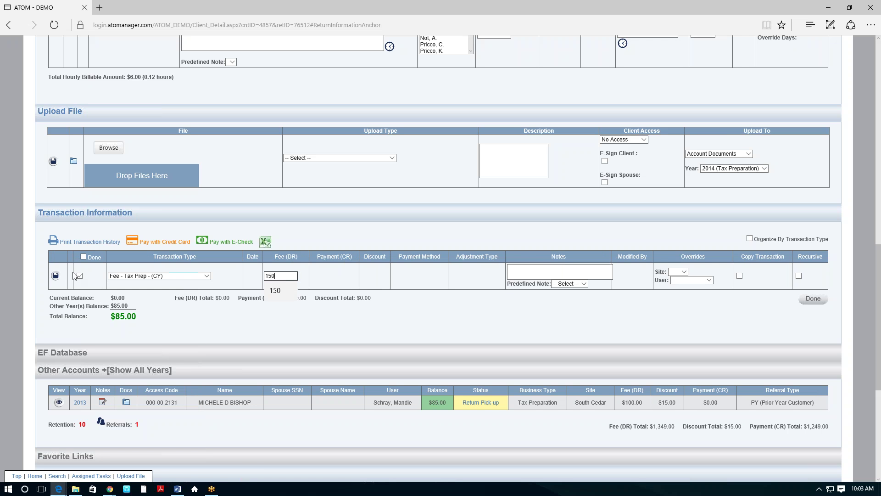
{"action": "left_click", "coordinate": [56, 276]}
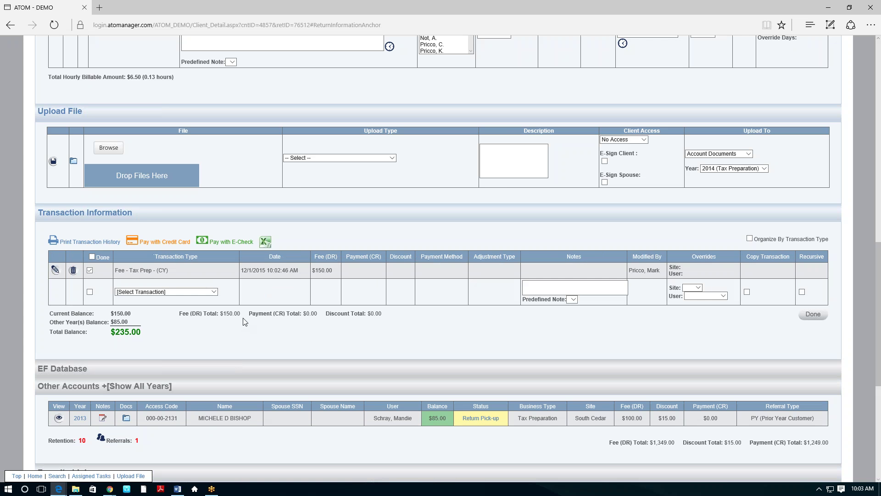
Add a Discount - Per Mark transaction and save the account.
{"action": "left_click", "coordinate": [178, 297]}
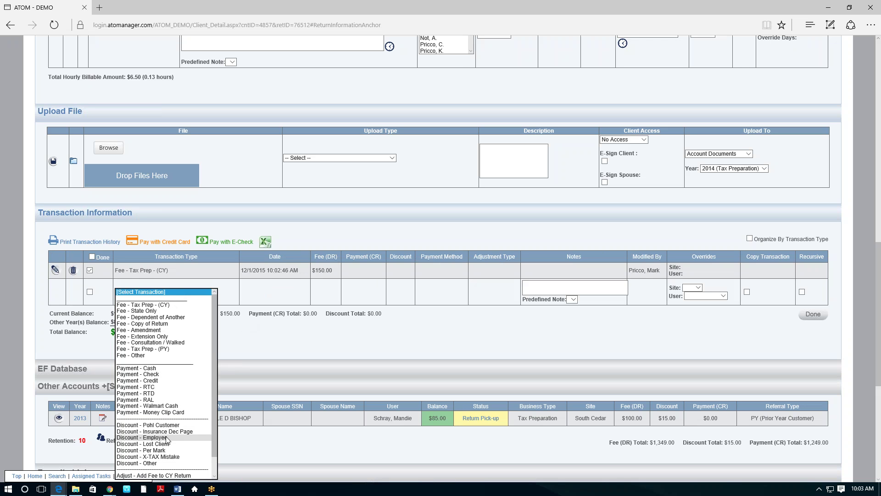
{"action": "left_click", "coordinate": [169, 451]}
{"action": "left_click", "coordinate": [387, 292]}
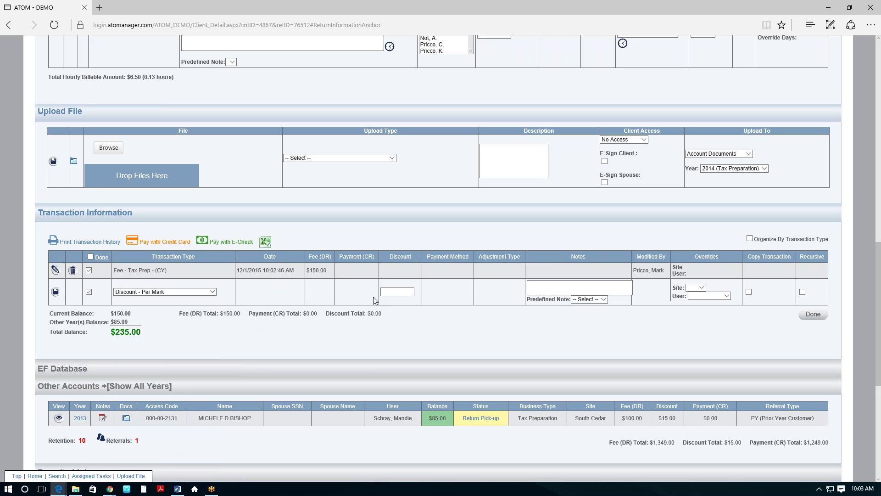
{"action": "scroll", "coordinate": [344, 256], "scroll_direction": "up", "scroll_amount": 7}
{"action": "left_click", "coordinate": [306, 158]}
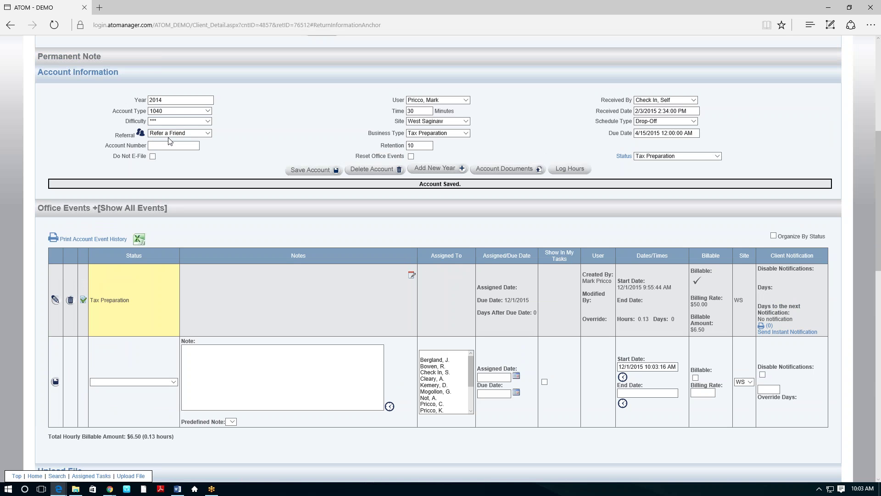
{"action": "left_click", "coordinate": [141, 132]}
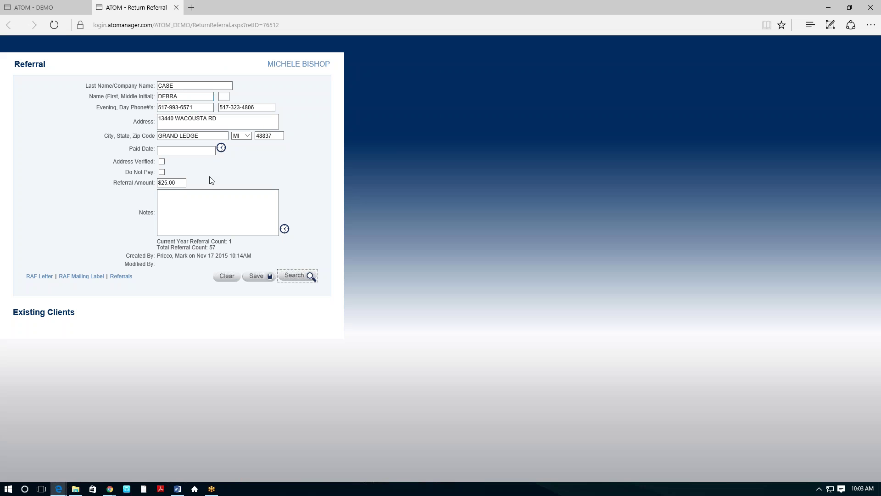
{"action": "left_click", "coordinate": [176, 8]}
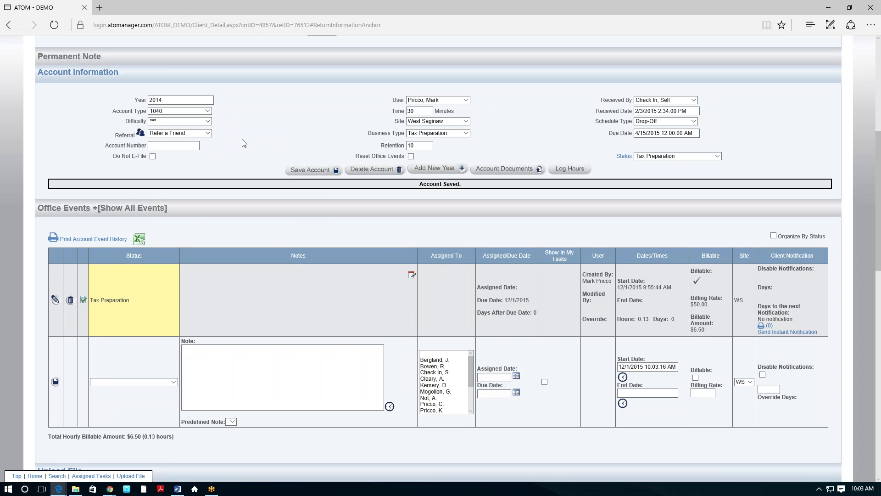
Set the 2014 account's Status dropdown to Cashier.
{"action": "scroll", "coordinate": [244, 143], "scroll_direction": "down", "scroll_amount": 7}
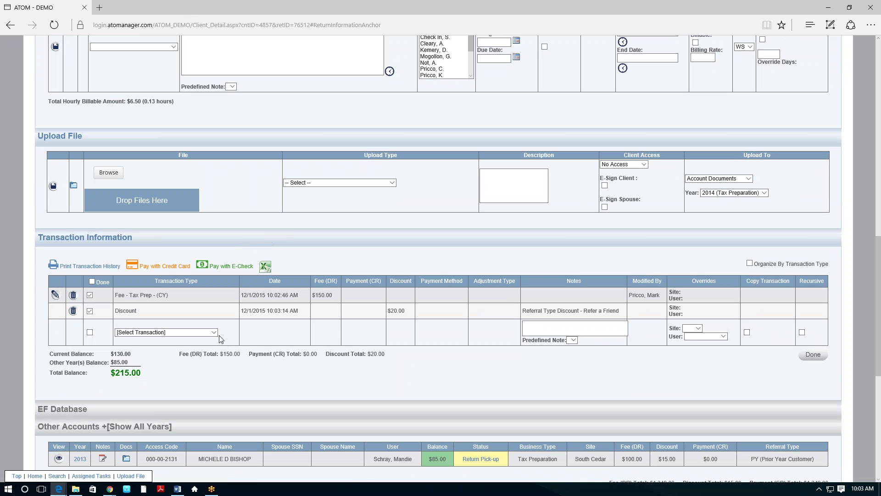
{"action": "scroll", "coordinate": [220, 371], "scroll_direction": "down", "scroll_amount": 2}
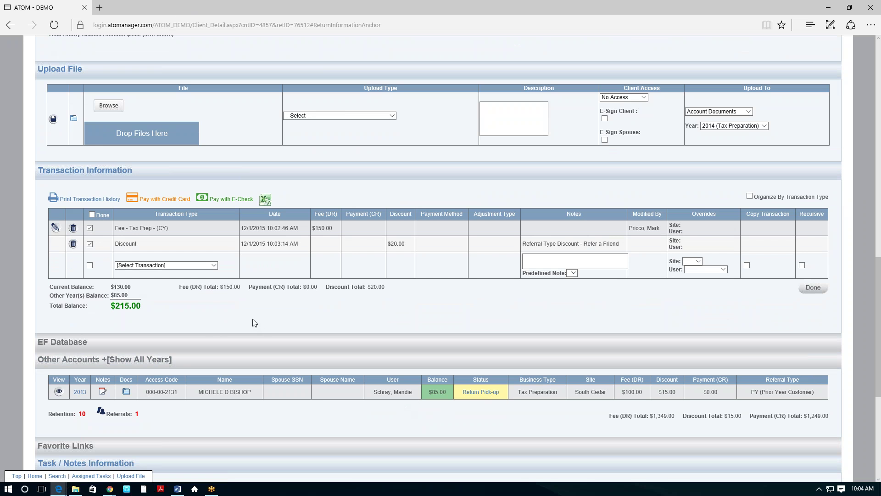
{"action": "scroll", "coordinate": [224, 309], "scroll_direction": "up", "scroll_amount": 10}
{"action": "scroll", "coordinate": [634, 224], "scroll_direction": "down", "scroll_amount": 2}
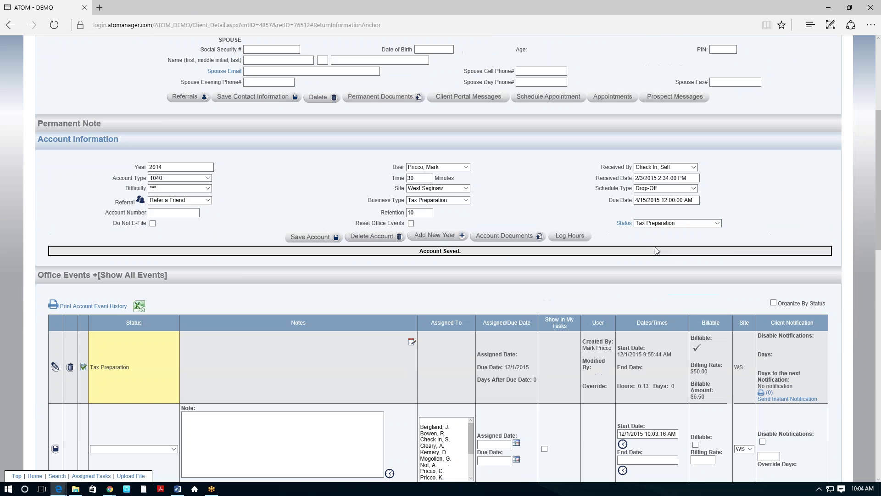
{"action": "left_click", "coordinate": [656, 223]}
{"action": "left_click", "coordinate": [647, 229]}
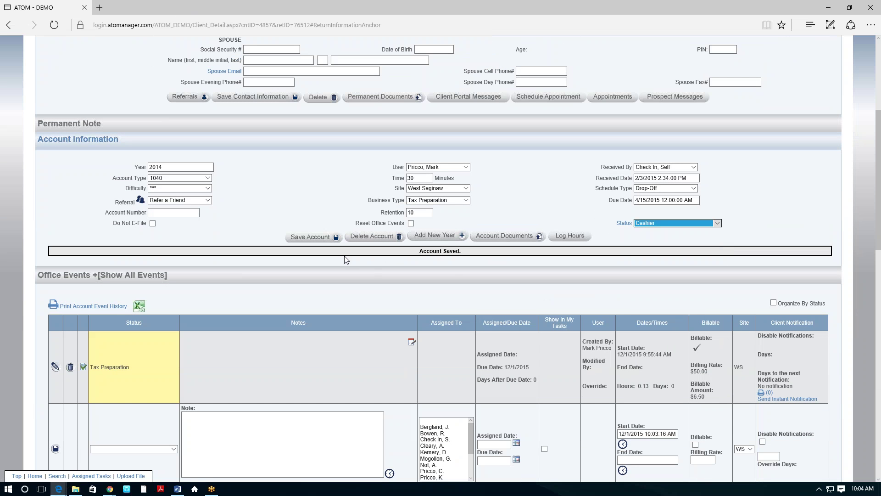
Save the Cashier-status account, then return to the Home overview showing Cashier (1).
{"action": "left_click", "coordinate": [314, 236]}
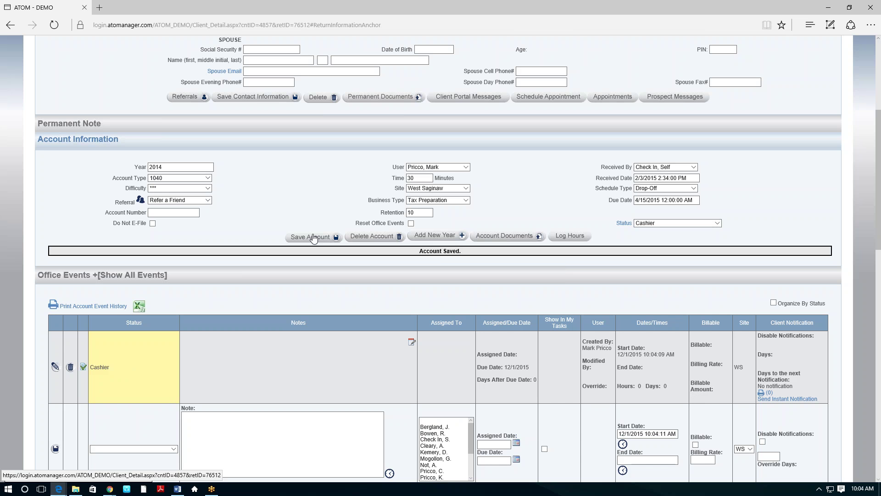
{"action": "scroll", "coordinate": [313, 237], "scroll_direction": "down", "scroll_amount": 9}
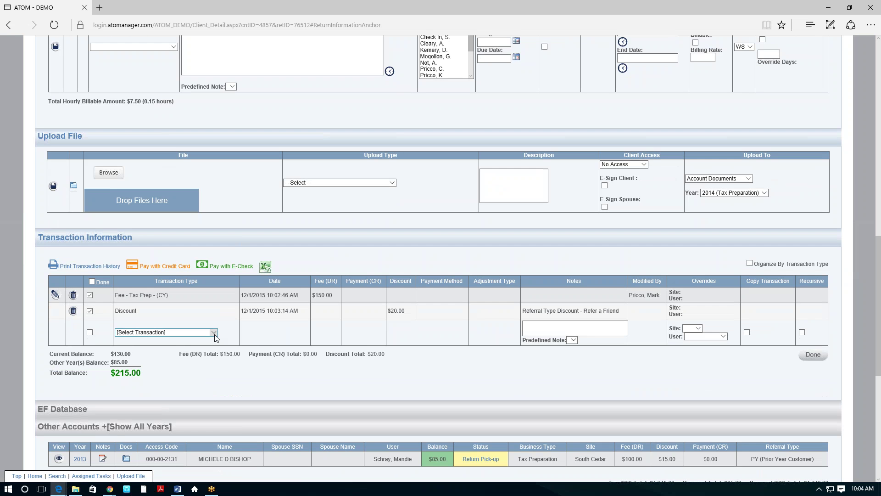
{"action": "scroll", "coordinate": [324, 328], "scroll_direction": "up", "scroll_amount": 15}
{"action": "left_click", "coordinate": [506, 79]}
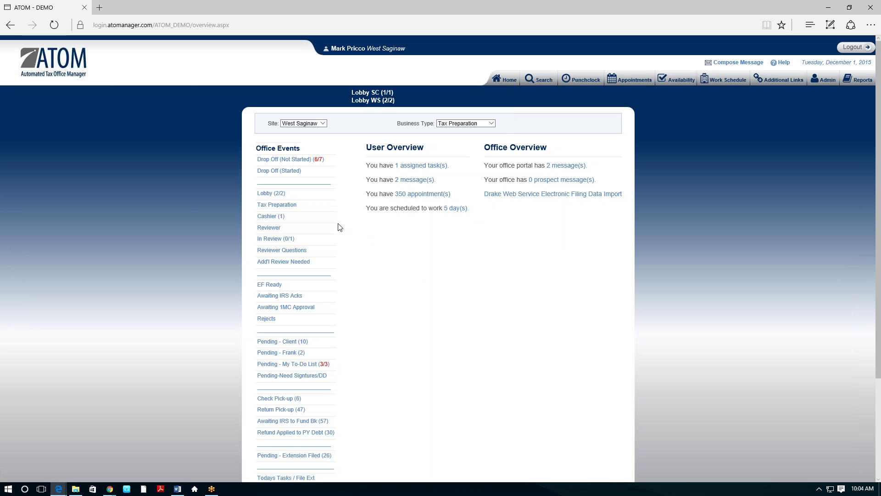
Open the client's file from the Cashier (1) list and show its $215.00 transaction information.
{"action": "left_click", "coordinate": [314, 221]}
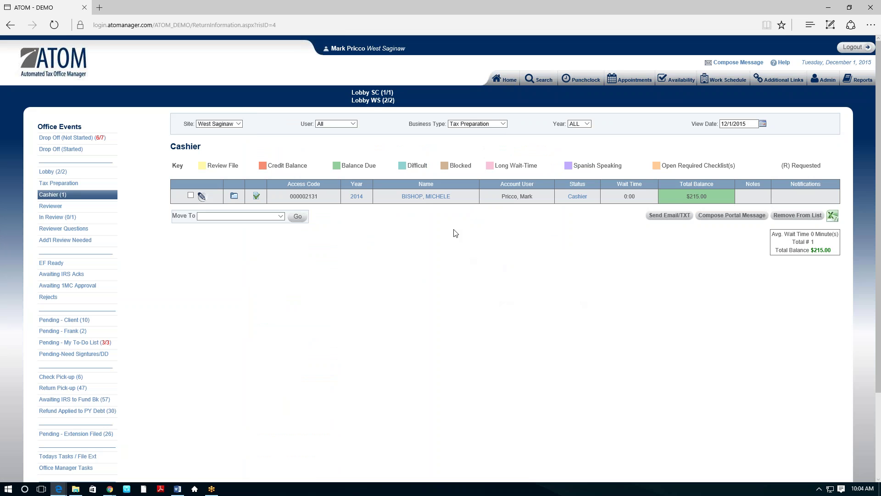
{"action": "left_click", "coordinate": [439, 198]}
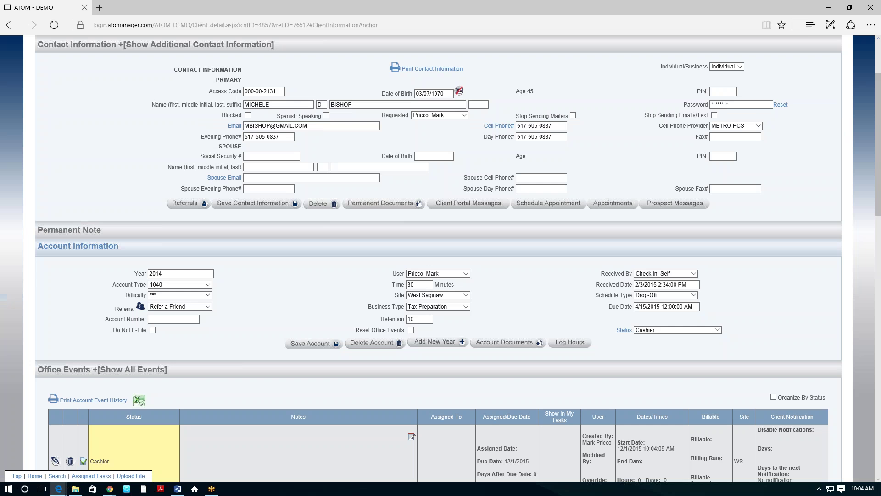
{"action": "scroll", "coordinate": [240, 327], "scroll_direction": "down", "scroll_amount": 7}
{"action": "scroll", "coordinate": [241, 327], "scroll_direction": "down", "scroll_amount": 5}
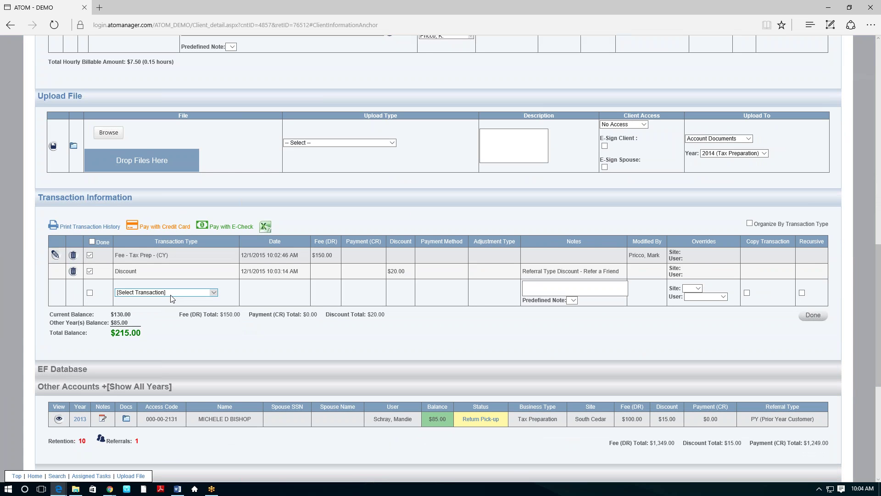
Open the credit card payment page, then back out to the client file without paying.
{"action": "left_click", "coordinate": [179, 228]}
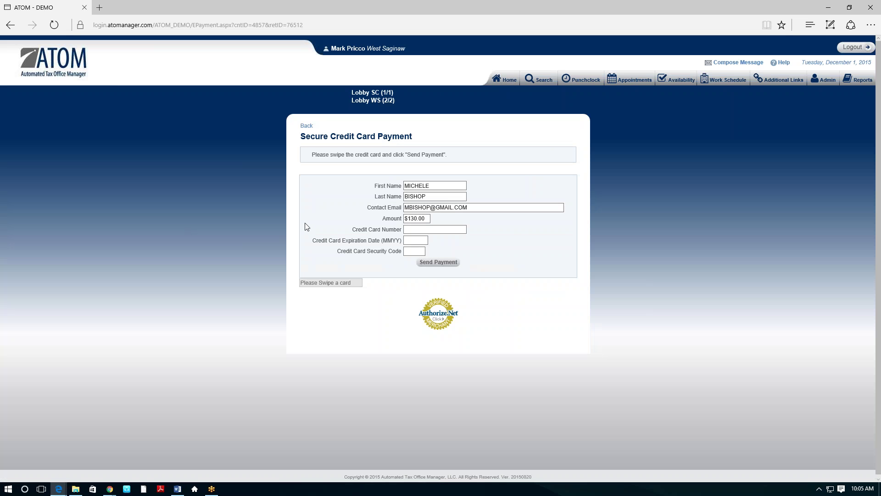
{"action": "left_click", "coordinate": [307, 127]}
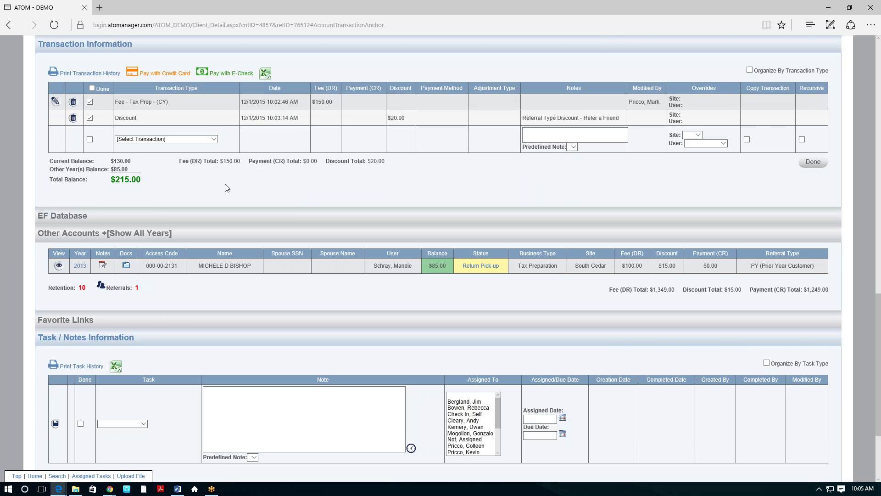
{"action": "scroll", "coordinate": [228, 203], "scroll_direction": "up", "scroll_amount": 2}
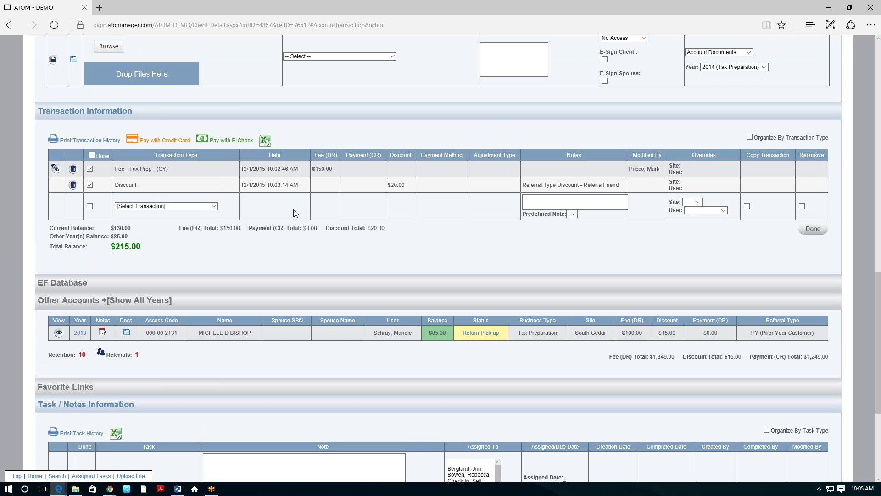
Record a $130 Payment - Check transaction with note 1024, clearing the current balance.
{"action": "left_click", "coordinate": [213, 206]}
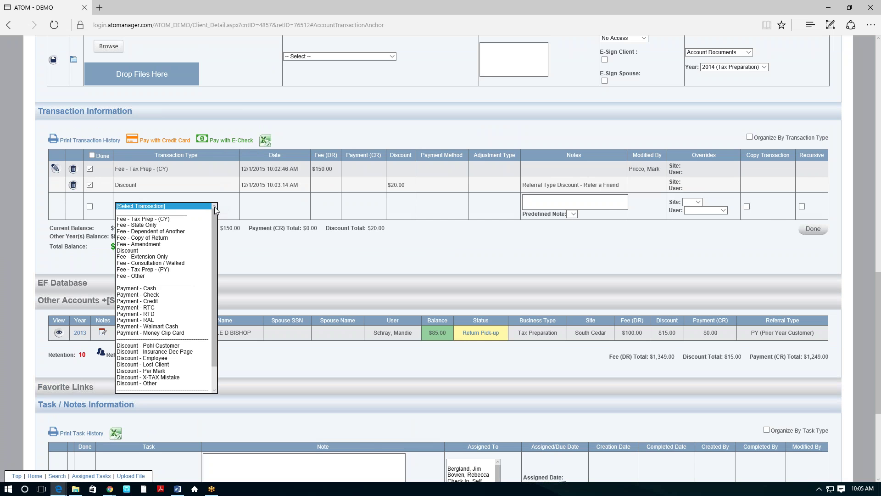
{"action": "left_click", "coordinate": [180, 294]}
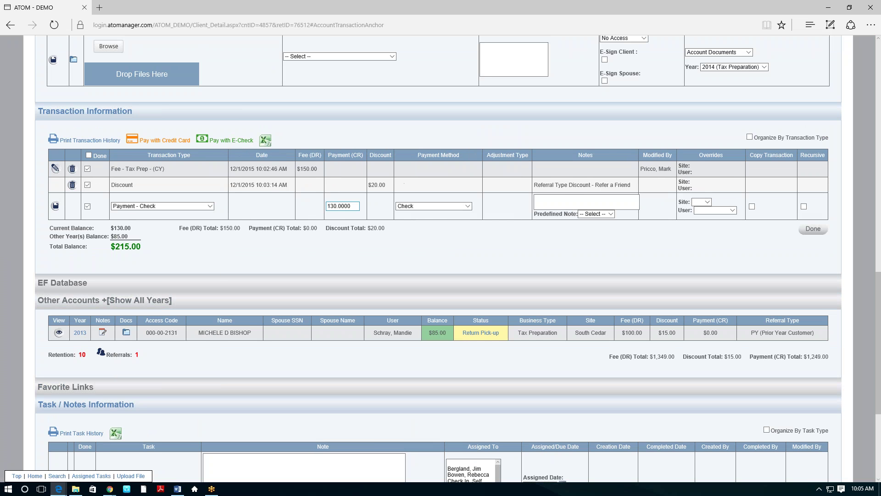
{"action": "left_click", "coordinate": [559, 200]}
{"action": "type", "text": "1024"}
{"action": "left_click", "coordinate": [55, 207]}
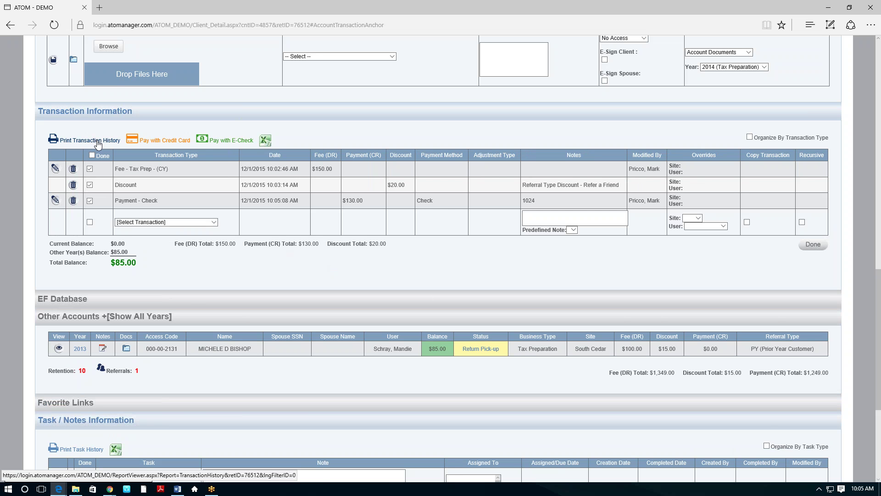
{"action": "scroll", "coordinate": [196, 282], "scroll_direction": "down", "scroll_amount": 1}
{"action": "scroll", "coordinate": [196, 282], "scroll_direction": "up", "scroll_amount": 1}
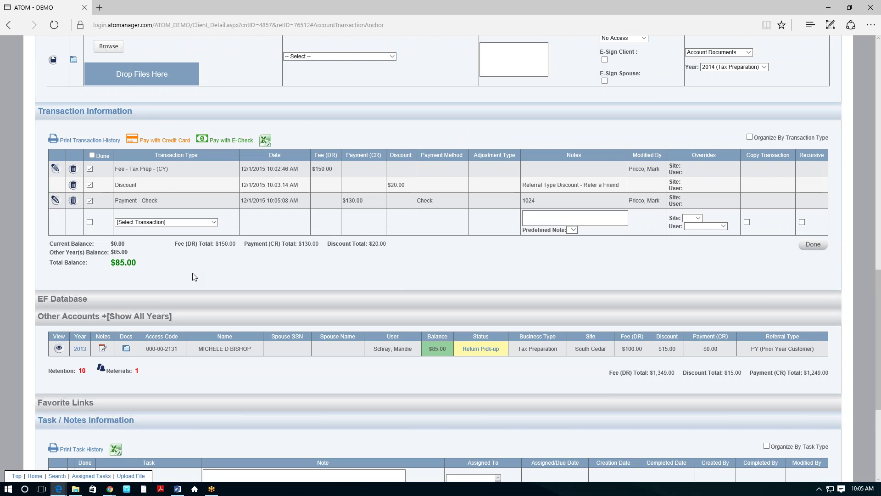
{"action": "scroll", "coordinate": [194, 276], "scroll_direction": "up", "scroll_amount": 15}
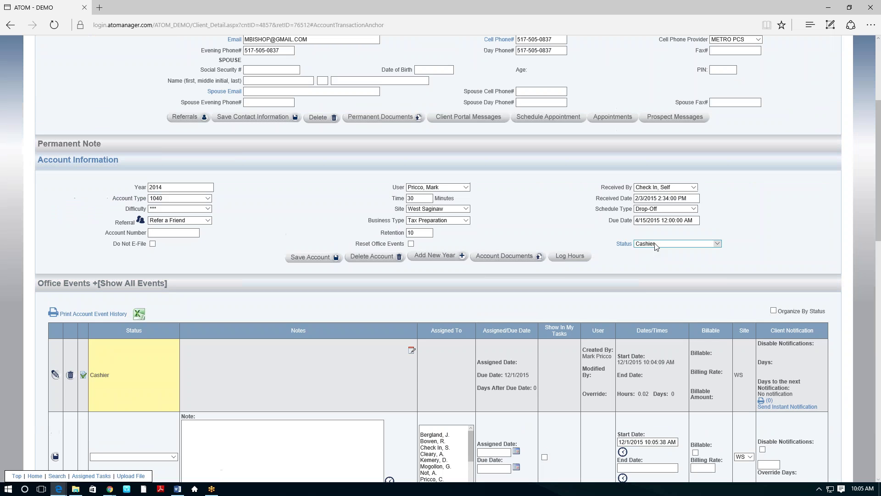
Change the return's status to Reviewer and save the account.
{"action": "left_click", "coordinate": [657, 244]}
{"action": "left_click", "coordinate": [656, 252]}
{"action": "left_click", "coordinate": [326, 258]}
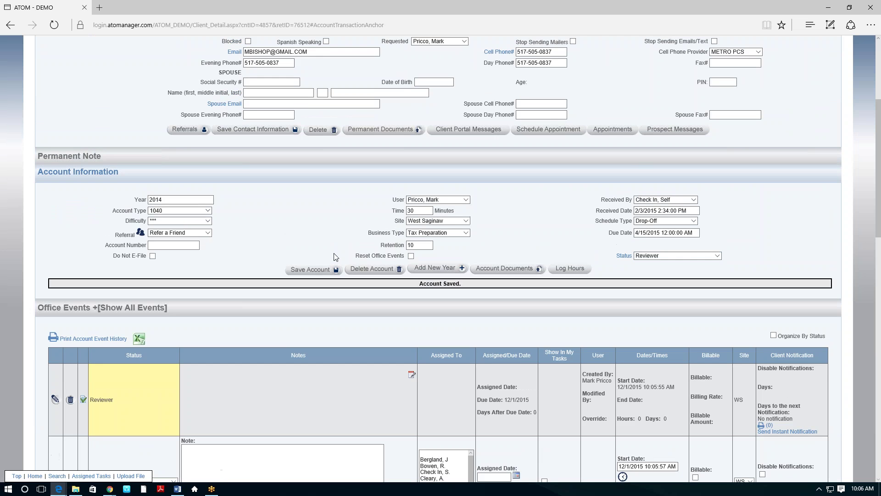
Return to the home overview and open the Lobby (2/2) list under Office Events.
{"action": "scroll", "coordinate": [335, 255], "scroll_direction": "up", "scroll_amount": 5}
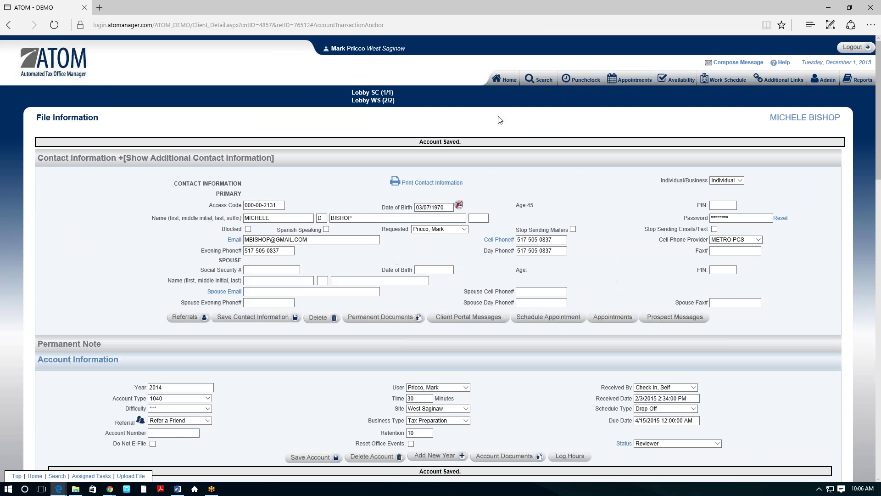
{"action": "left_click", "coordinate": [509, 80]}
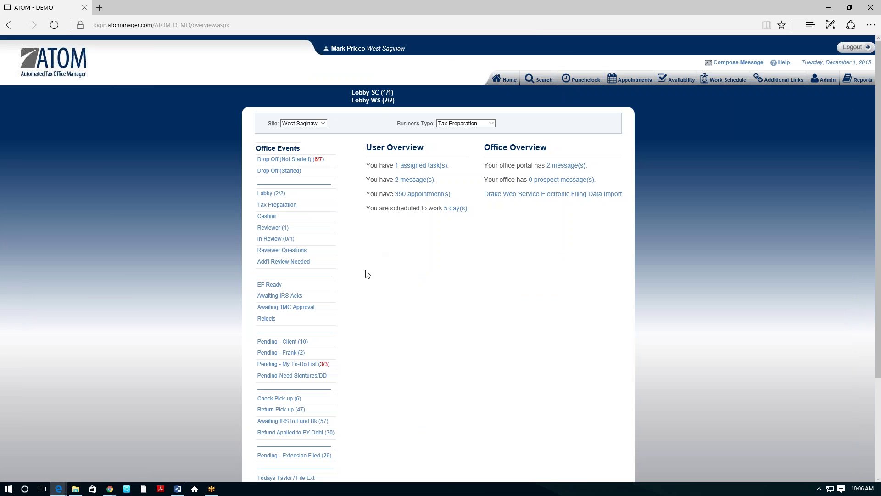
{"action": "left_click", "coordinate": [317, 196]}
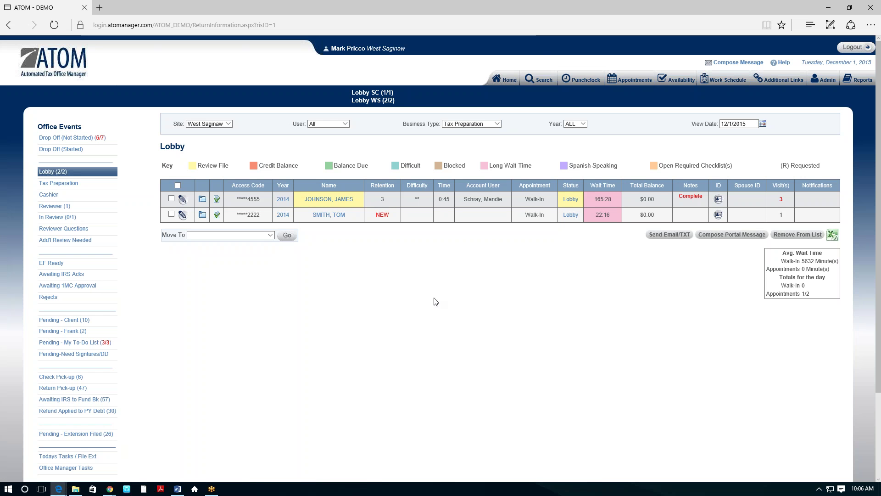
{"action": "left_click", "coordinate": [95, 211]}
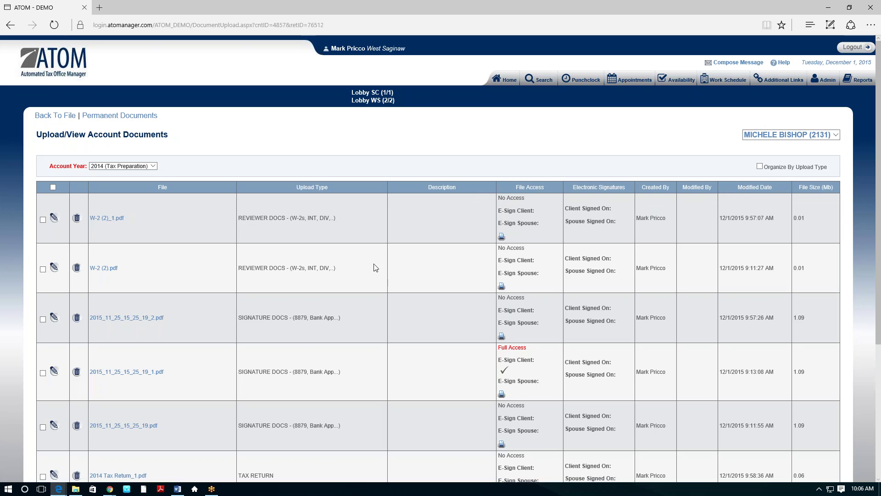
{"action": "scroll", "coordinate": [372, 273], "scroll_direction": "down", "scroll_amount": 4}
{"action": "scroll", "coordinate": [366, 264], "scroll_direction": "up", "scroll_amount": 5}
{"action": "left_click", "coordinate": [64, 115]}
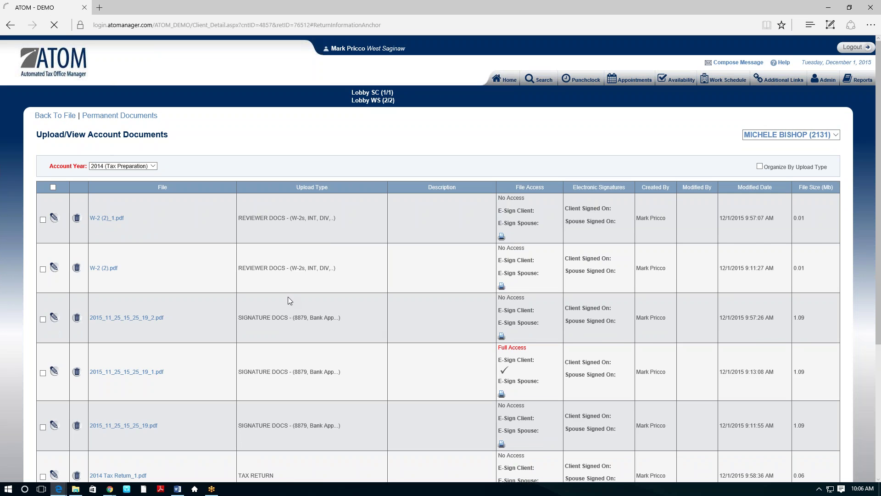
{"action": "scroll", "coordinate": [288, 296], "scroll_direction": "down", "scroll_amount": 2}
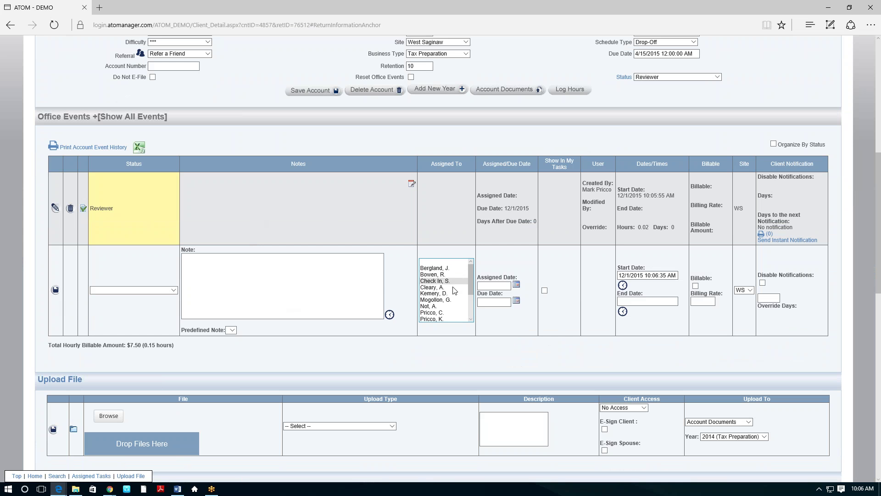
{"action": "left_click", "coordinate": [444, 270]}
Change the 2014 return's status to EF Ready and review the resulting event.
{"action": "left_click", "coordinate": [659, 78]}
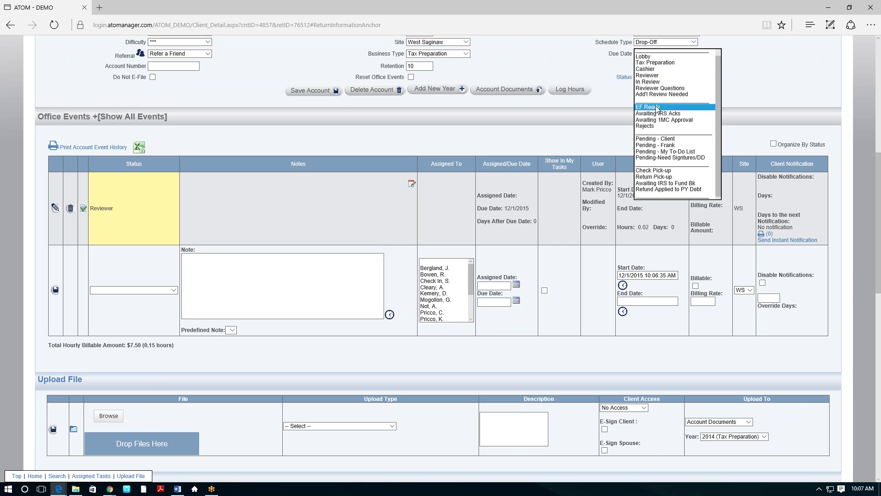
{"action": "left_click", "coordinate": [648, 109]}
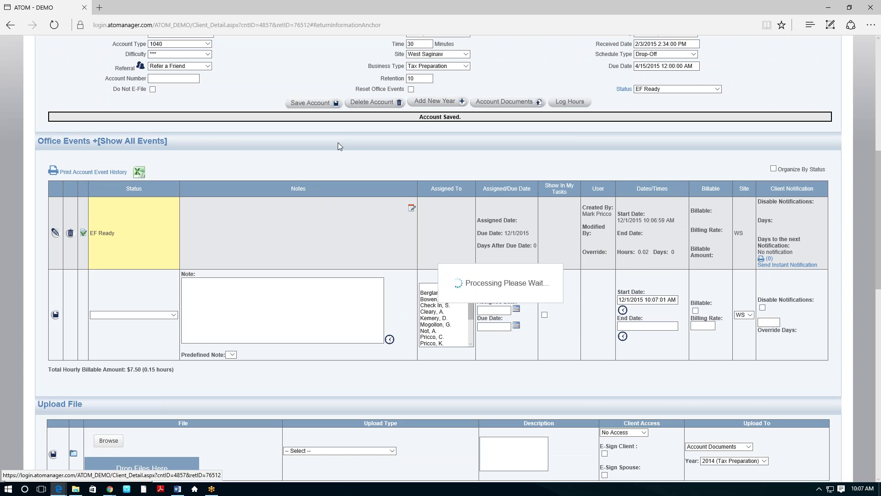
{"action": "scroll", "coordinate": [320, 270], "scroll_direction": "down", "scroll_amount": 3}
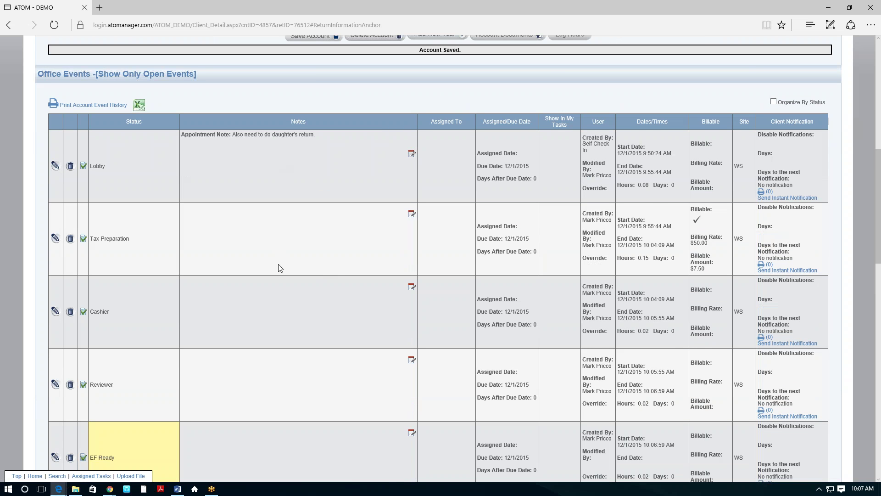
{"action": "scroll", "coordinate": [276, 264], "scroll_direction": "down", "scroll_amount": 3}
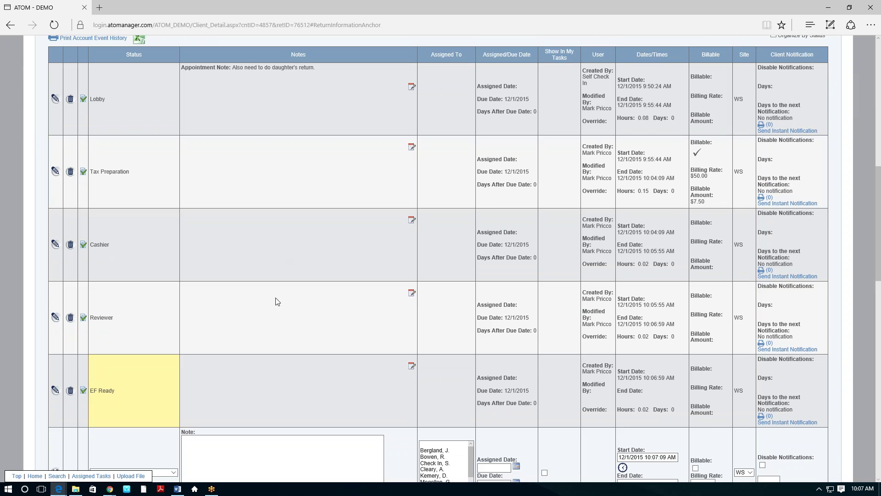
{"action": "scroll", "coordinate": [271, 345], "scroll_direction": "down", "scroll_amount": 3}
Open the EF Ready (1) list from the home overview's Office Events.
{"action": "scroll", "coordinate": [272, 342], "scroll_direction": "up", "scroll_amount": 8}
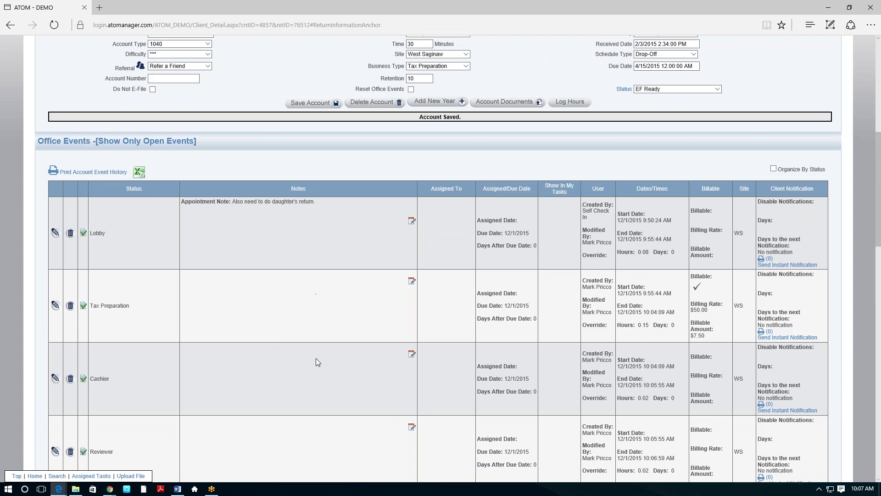
{"action": "scroll", "coordinate": [315, 345], "scroll_direction": "down", "scroll_amount": 3}
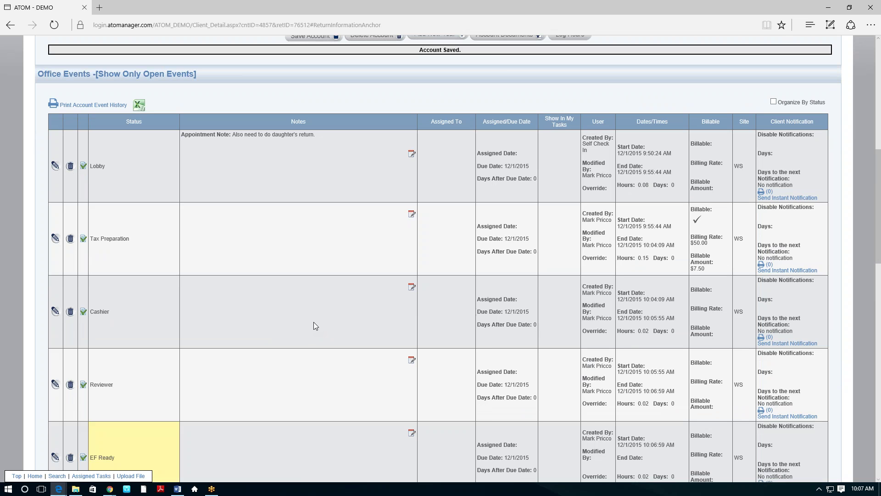
{"action": "scroll", "coordinate": [317, 327], "scroll_direction": "up", "scroll_amount": 15}
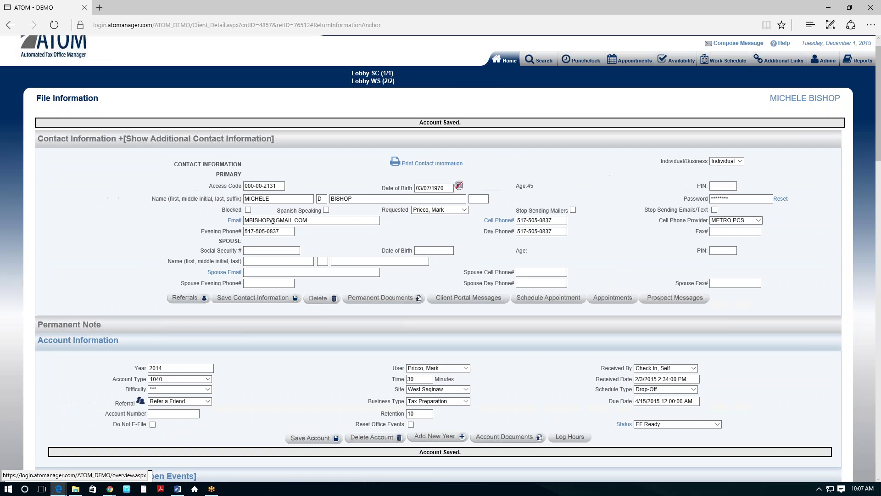
{"action": "left_click", "coordinate": [505, 60]}
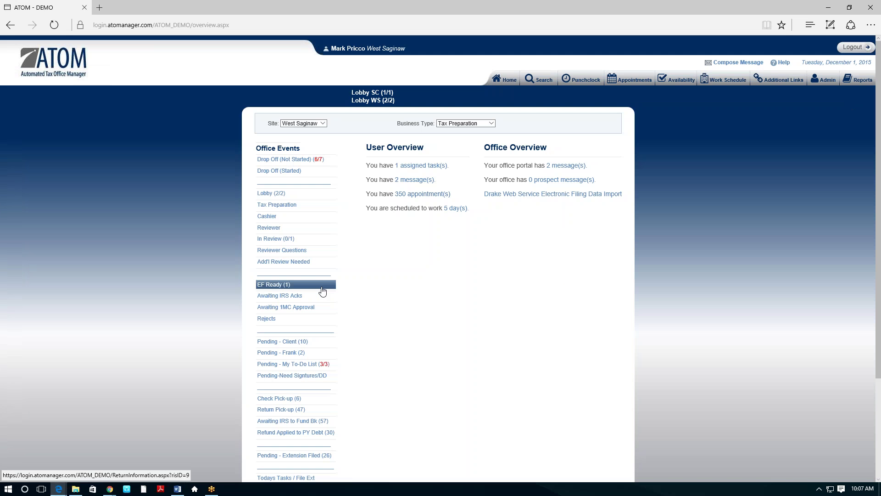
{"action": "left_click", "coordinate": [322, 291]}
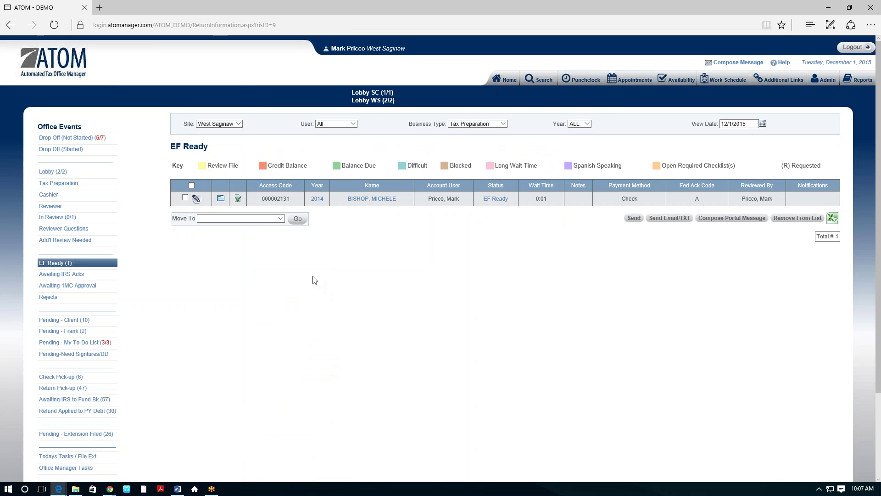
Select the client's 2014 return, send it for e-filing, and open Awaiting IRS Acks.
{"action": "left_click", "coordinate": [186, 197]}
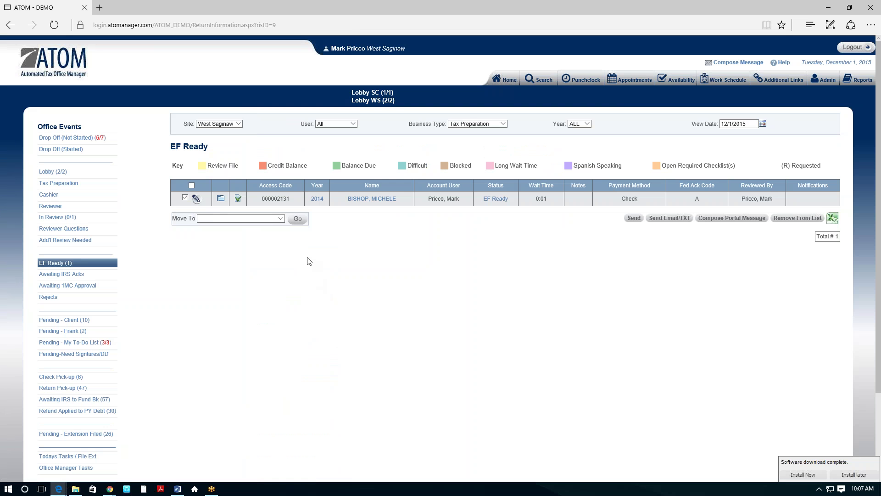
{"action": "left_click", "coordinate": [634, 218]}
{"action": "left_click", "coordinate": [425, 261]}
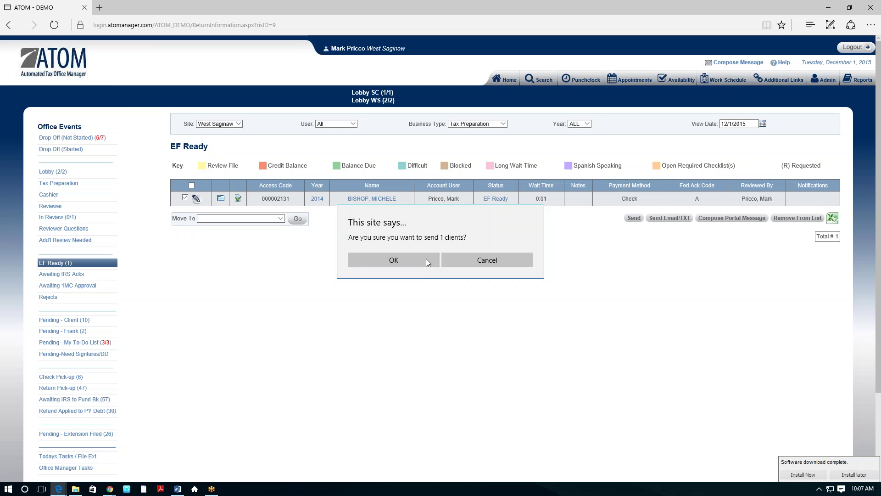
{"action": "left_click", "coordinate": [101, 277]}
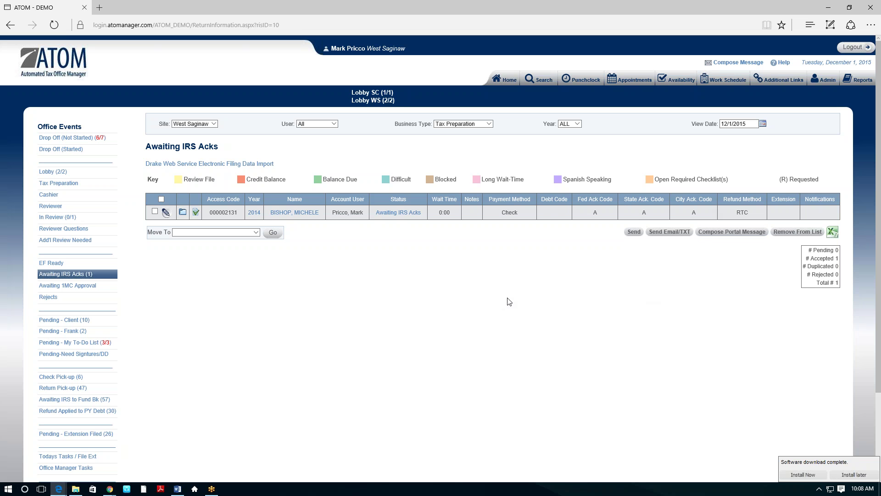
Open the client's Client Detail page from the Awaiting IRS Acks table.
{"action": "scroll", "coordinate": [466, 296], "scroll_direction": "down", "scroll_amount": 1}
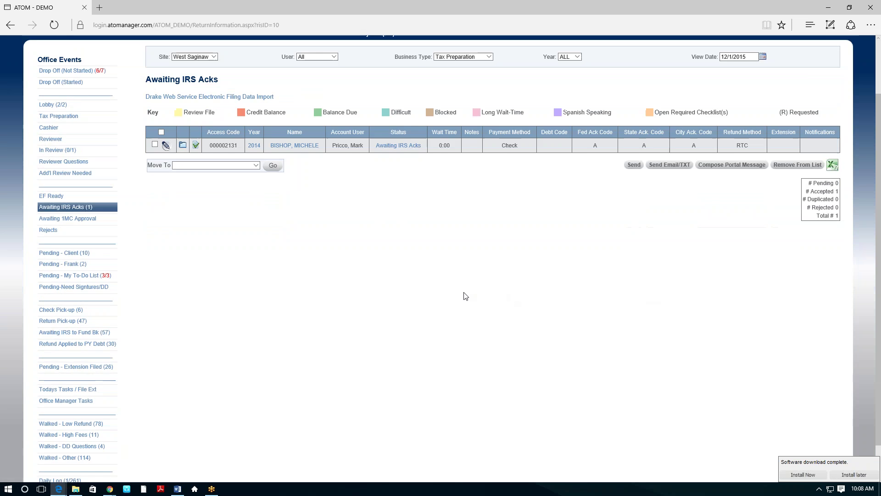
{"action": "scroll", "coordinate": [466, 296], "scroll_direction": "up", "scroll_amount": 1}
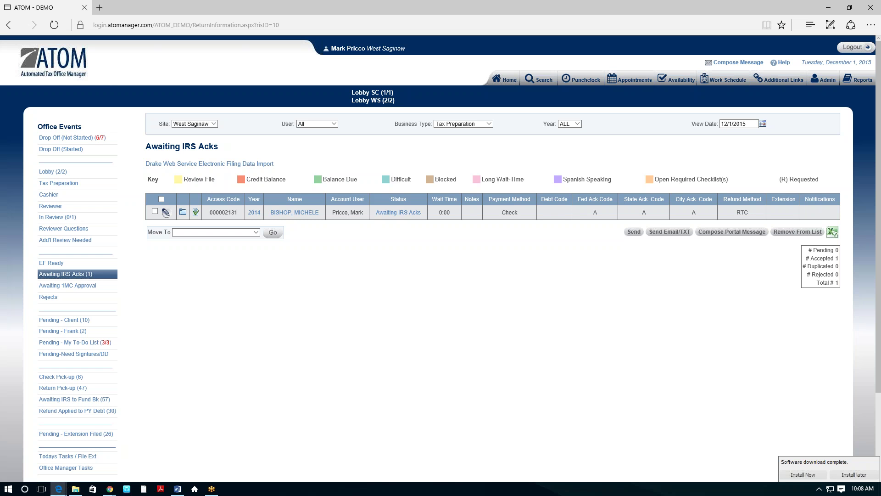
{"action": "left_click", "coordinate": [306, 213]}
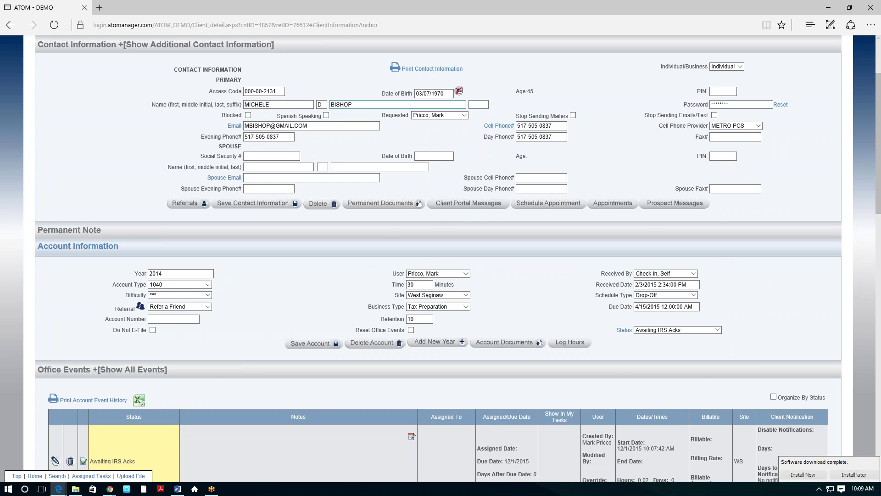
Change the 2014 return's status to Pending - Client and save the account.
{"action": "scroll", "coordinate": [370, 256], "scroll_direction": "down", "scroll_amount": 1}
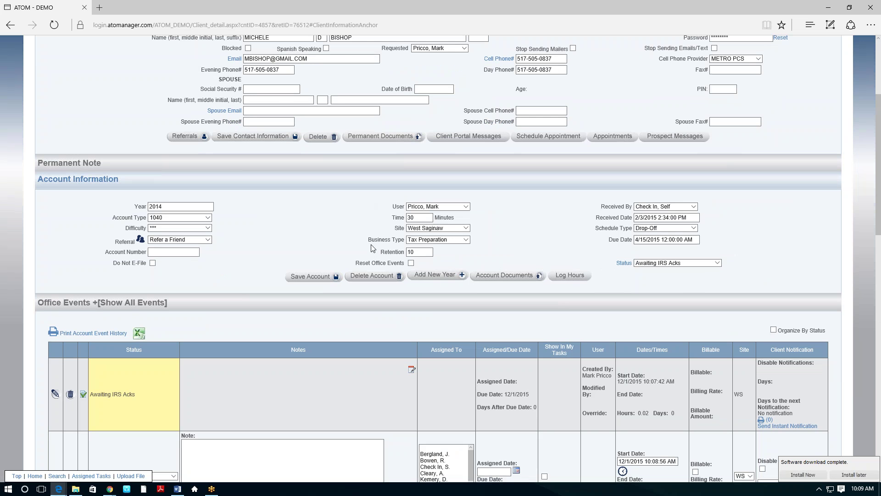
{"action": "left_click", "coordinate": [683, 264]}
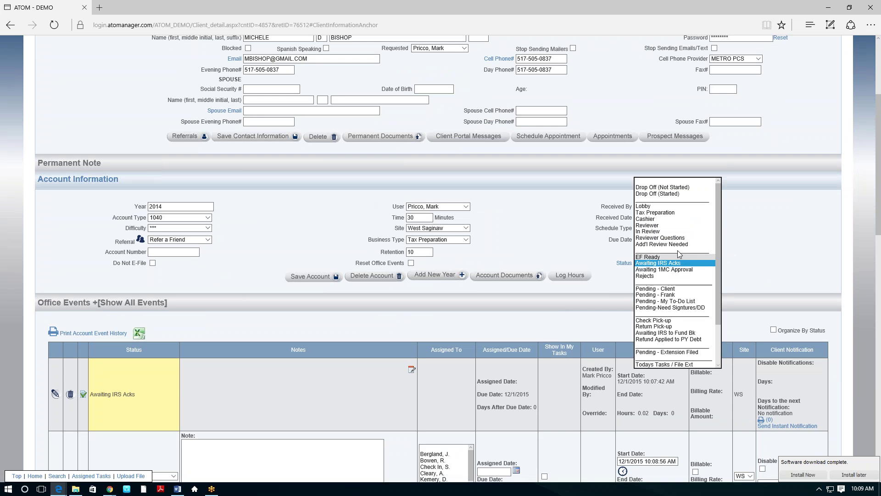
{"action": "left_click", "coordinate": [673, 289]}
{"action": "left_click", "coordinate": [317, 277]}
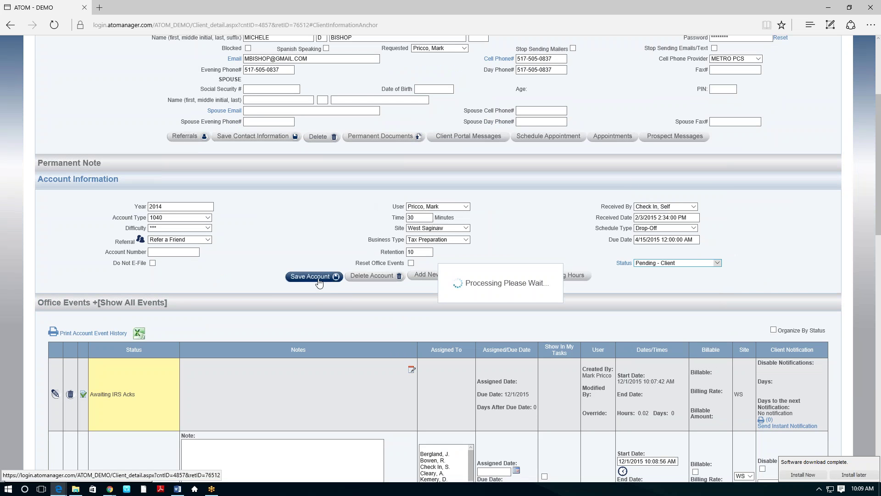
Attach the predefined note 'Waiting on W-2s' to the Pending - Client event.
{"action": "scroll", "coordinate": [335, 308], "scroll_direction": "down", "scroll_amount": 3}
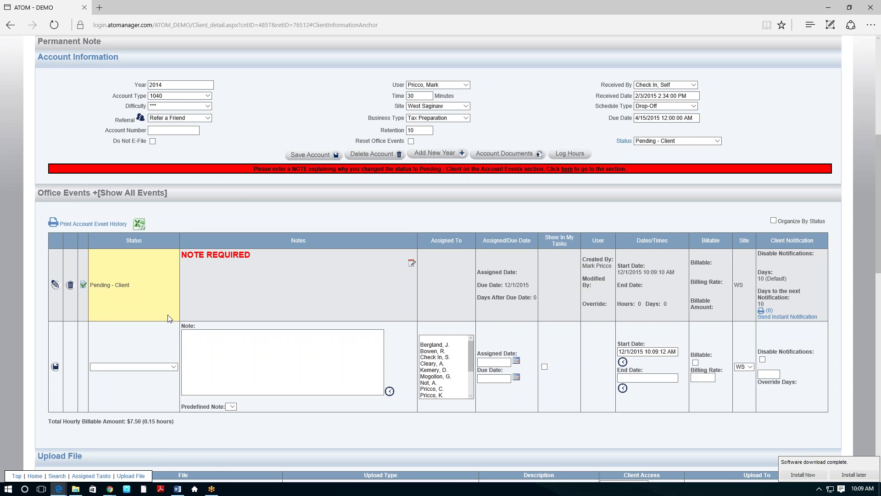
{"action": "left_click", "coordinate": [55, 284]}
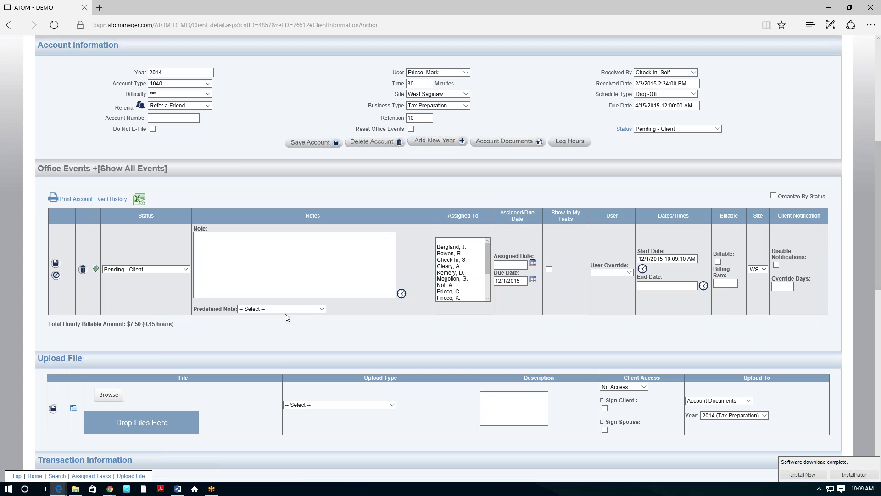
{"action": "left_click", "coordinate": [288, 309]}
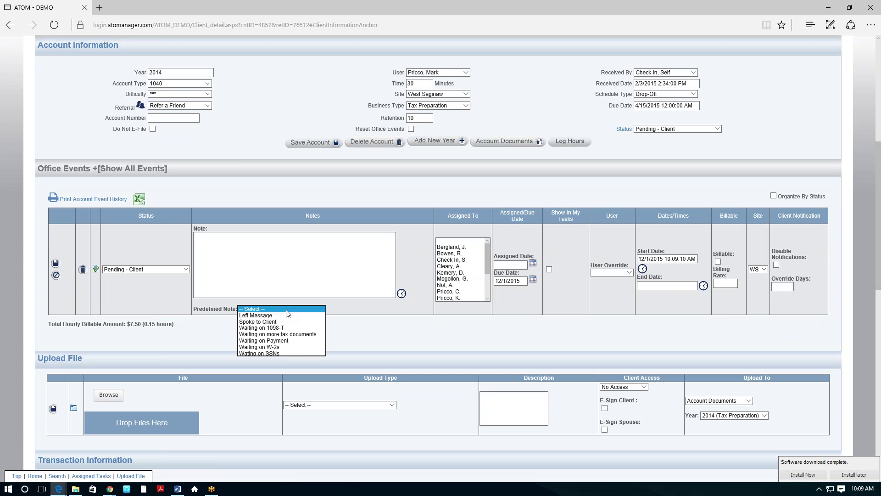
{"action": "left_click", "coordinate": [284, 347]}
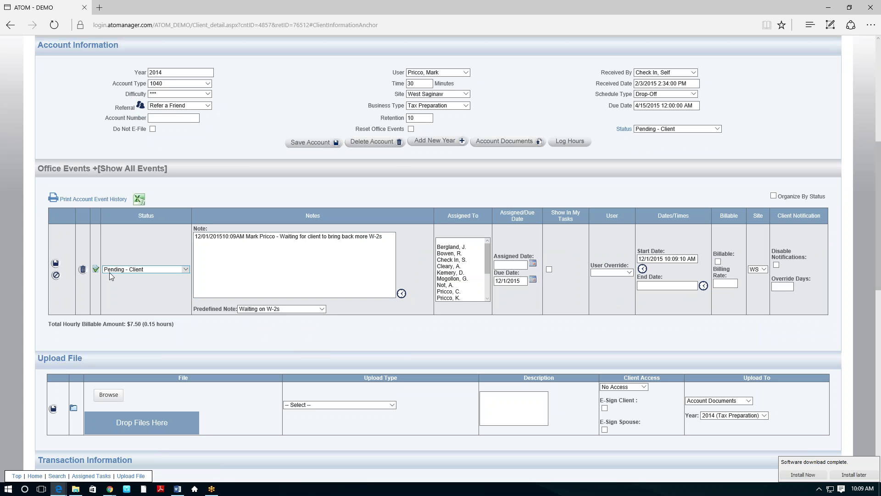
{"action": "left_click", "coordinate": [55, 263]}
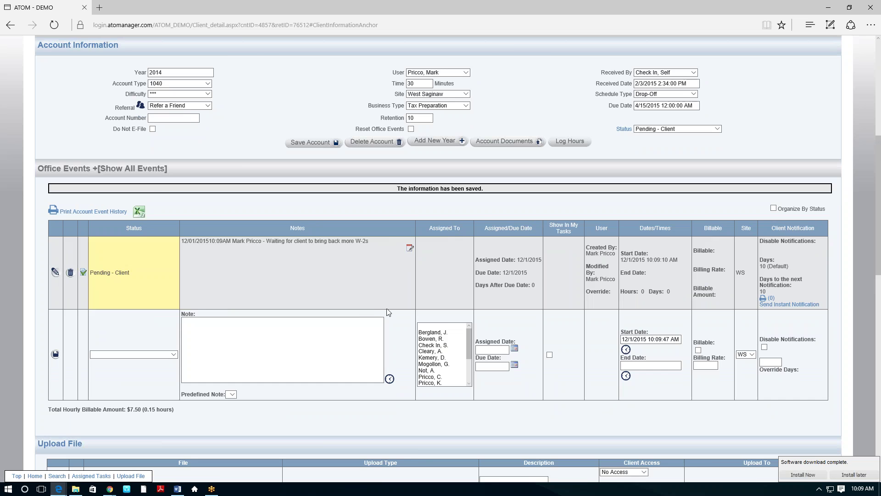
{"action": "scroll", "coordinate": [368, 308], "scroll_direction": "up", "scroll_amount": 7}
{"action": "left_click", "coordinate": [541, 81]}
Search by the client's last name and first-name initials, then open the Pending - Client 2014 return.
{"action": "left_click", "coordinate": [193, 176]}
{"action": "type", "text": "bishop"}
{"action": "key", "text": "Tab"}
{"action": "type", "text": "mi"}
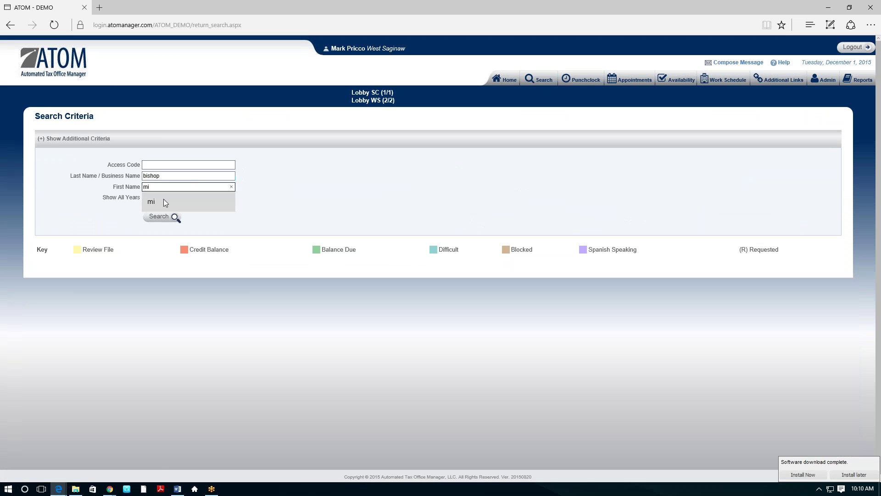
{"action": "left_click", "coordinate": [162, 218]}
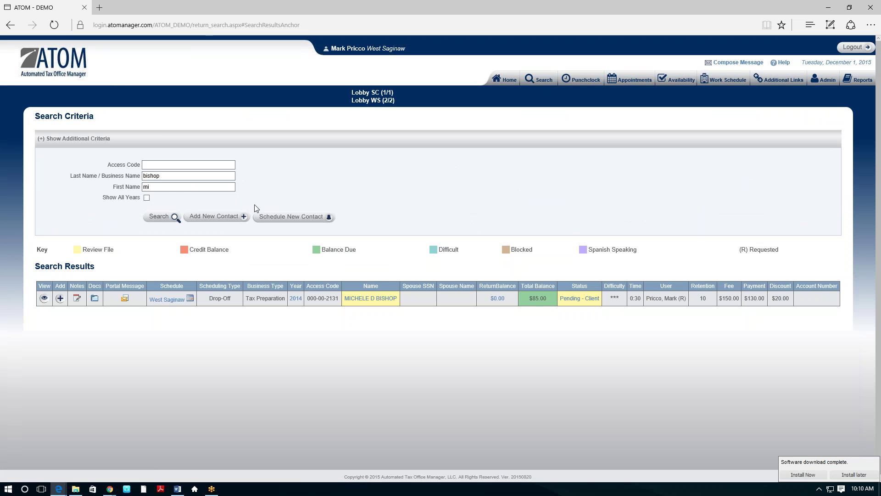
{"action": "left_click", "coordinate": [184, 187]}
{"action": "left_click", "coordinate": [571, 301]}
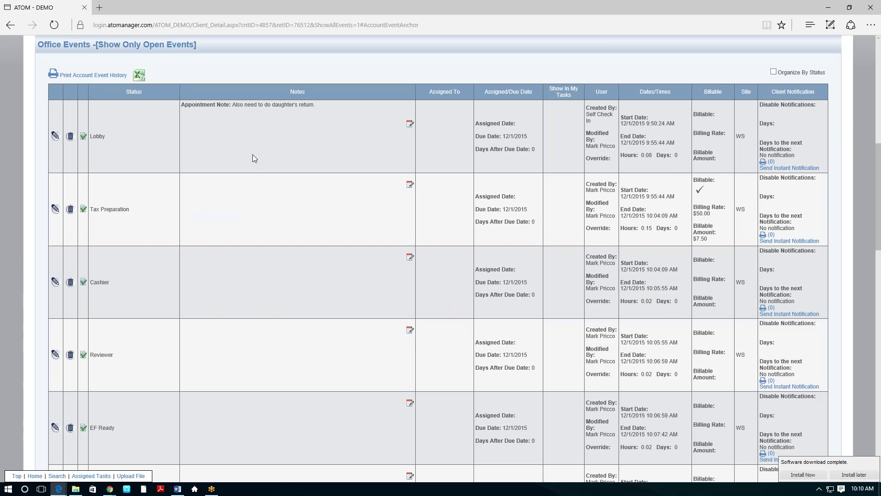
{"action": "scroll", "coordinate": [243, 115], "scroll_direction": "down", "scroll_amount": 2}
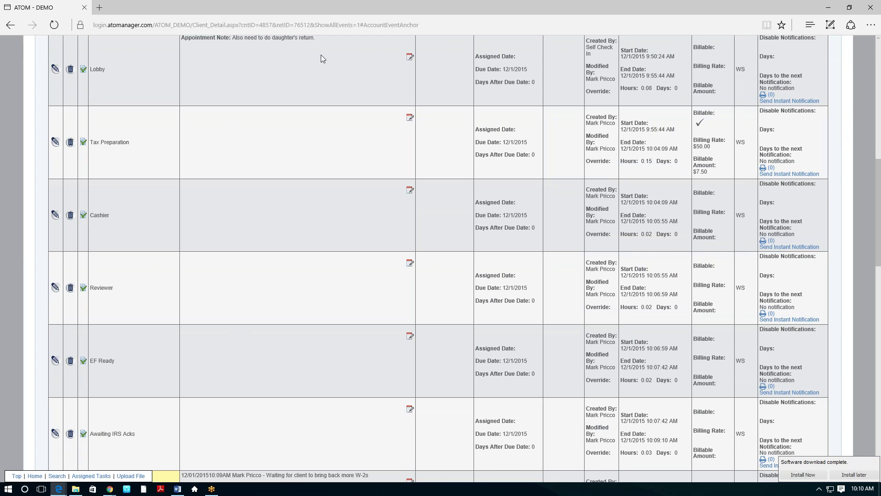
{"action": "scroll", "coordinate": [194, 287], "scroll_direction": "down", "scroll_amount": 4}
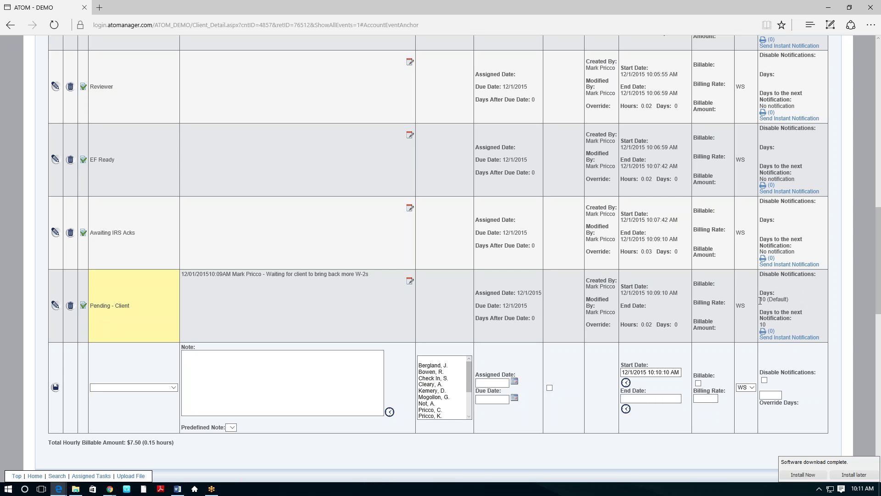
{"action": "left_click_drag", "start_coordinate": [759, 298], "coordinate": [795, 299]}
Send the client an instant notification, then check the 2014 status reads Pending - Client.
{"action": "left_click", "coordinate": [795, 298]}
{"action": "left_click", "coordinate": [773, 340]}
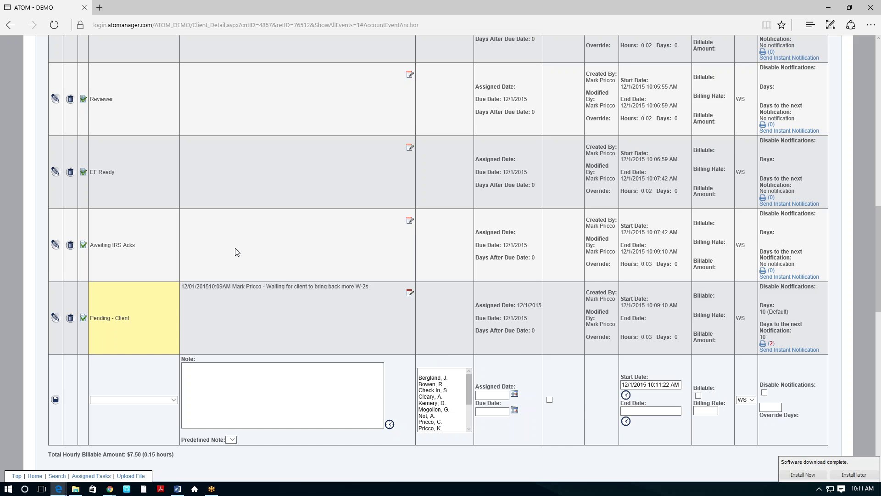
{"action": "scroll", "coordinate": [237, 252], "scroll_direction": "down", "scroll_amount": 2}
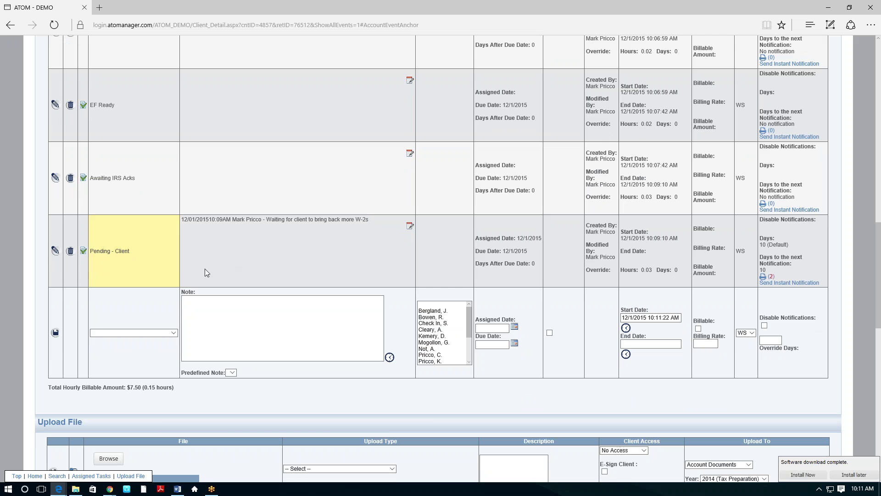
{"action": "scroll", "coordinate": [247, 273], "scroll_direction": "up", "scroll_amount": 2}
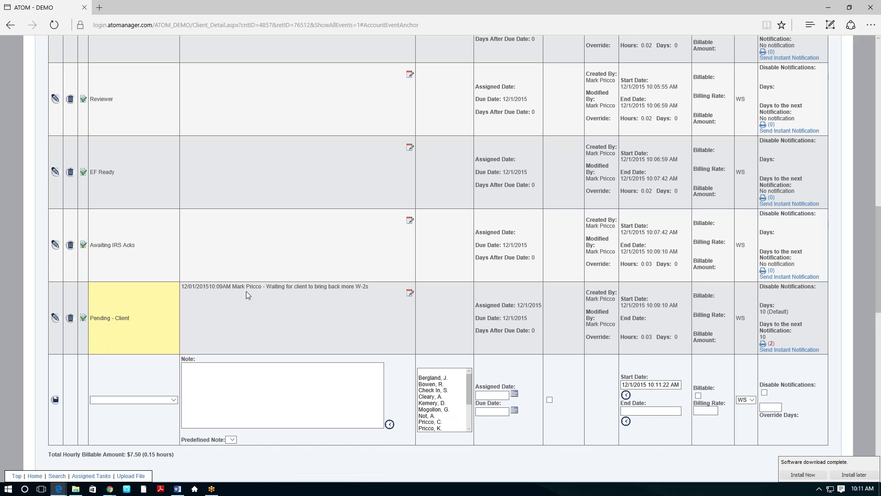
{"action": "scroll", "coordinate": [246, 294], "scroll_direction": "up", "scroll_amount": 12}
{"action": "scroll", "coordinate": [248, 295], "scroll_direction": "up", "scroll_amount": 5}
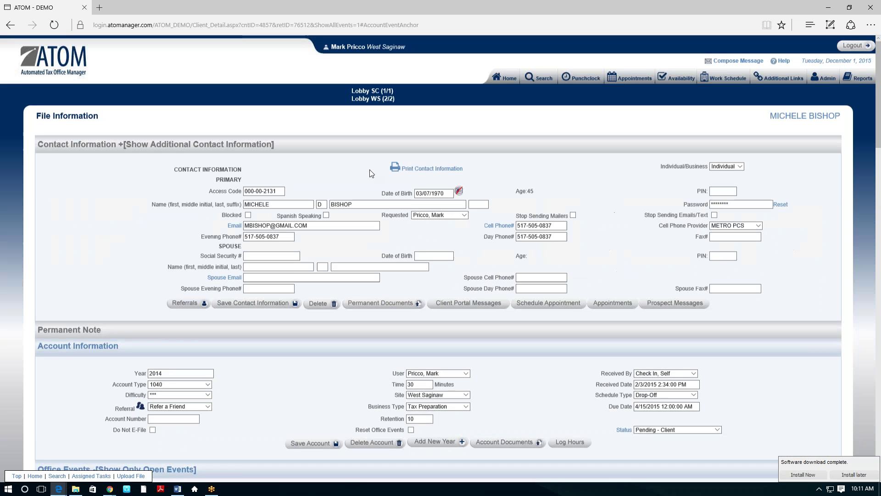
Review the home overview's Office Events, with Pending - Client listing 11 returns.
{"action": "left_click", "coordinate": [505, 79]}
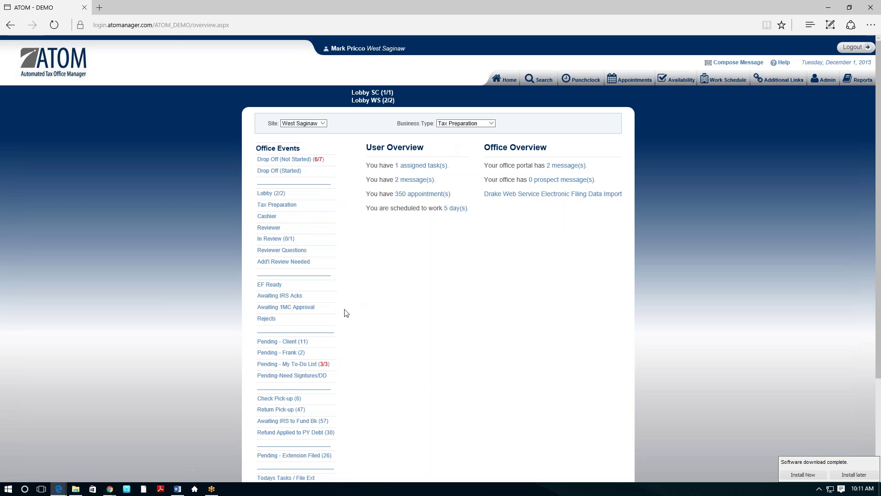
{"action": "scroll", "coordinate": [348, 309], "scroll_direction": "down", "scroll_amount": 2}
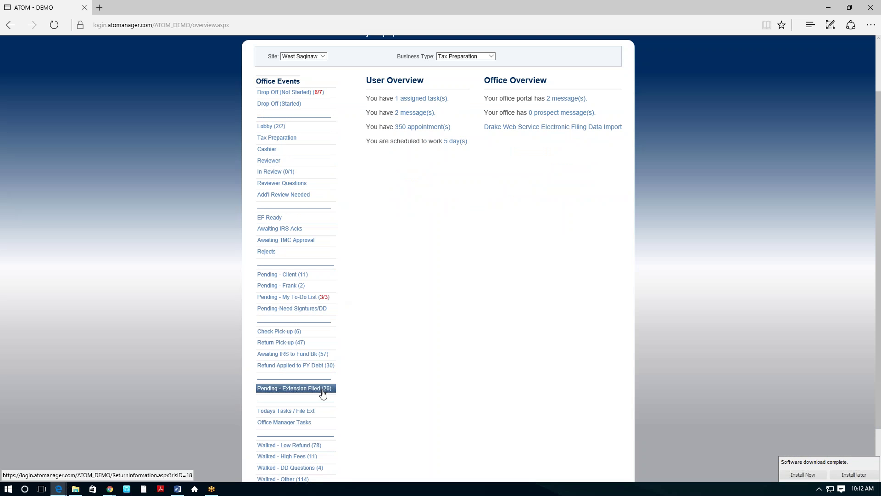
{"action": "scroll", "coordinate": [323, 394], "scroll_direction": "down", "scroll_amount": 3}
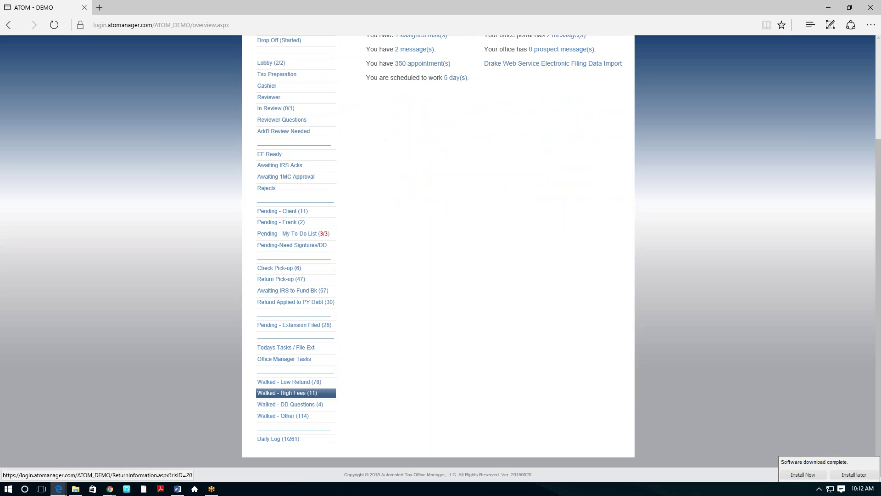
{"action": "scroll", "coordinate": [345, 388], "scroll_direction": "up", "scroll_amount": 5}
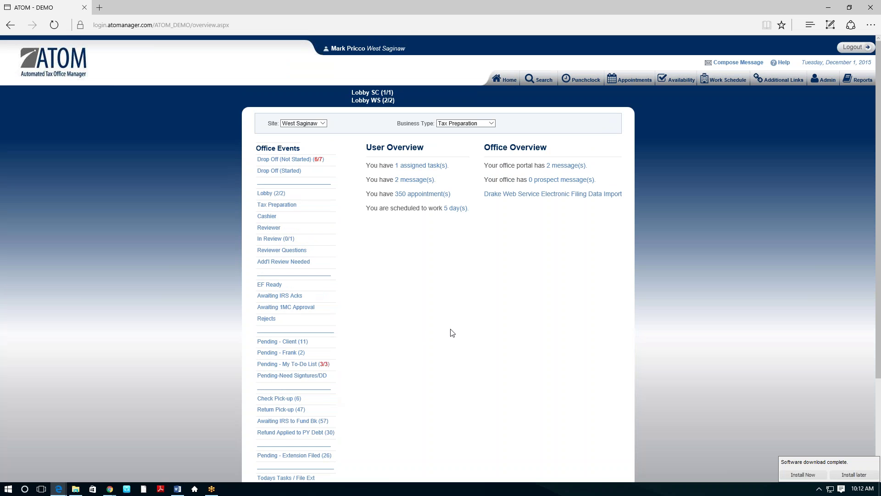
Search for the client's 2014 return by last and first name, then open its notes and tasks.
{"action": "left_click", "coordinate": [541, 79]}
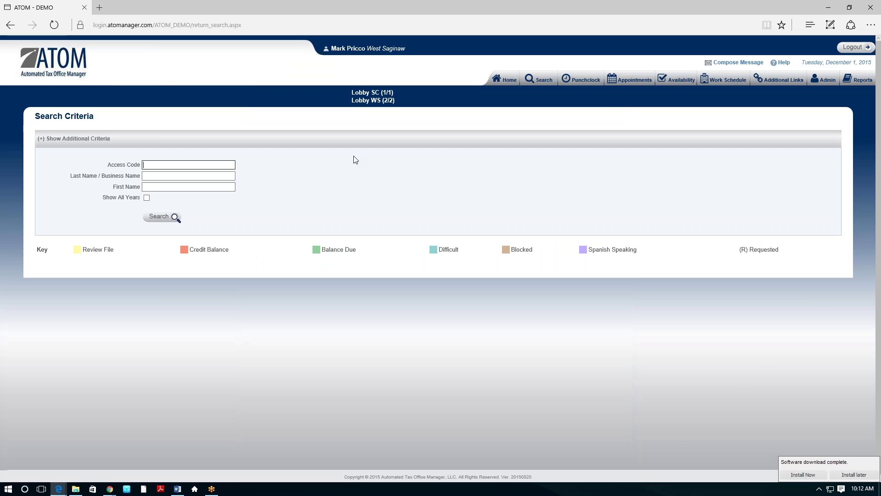
{"action": "left_click", "coordinate": [204, 179]}
{"action": "type", "text": "bishop"}
{"action": "key", "text": "Tab"}
{"action": "type", "text": "mi"}
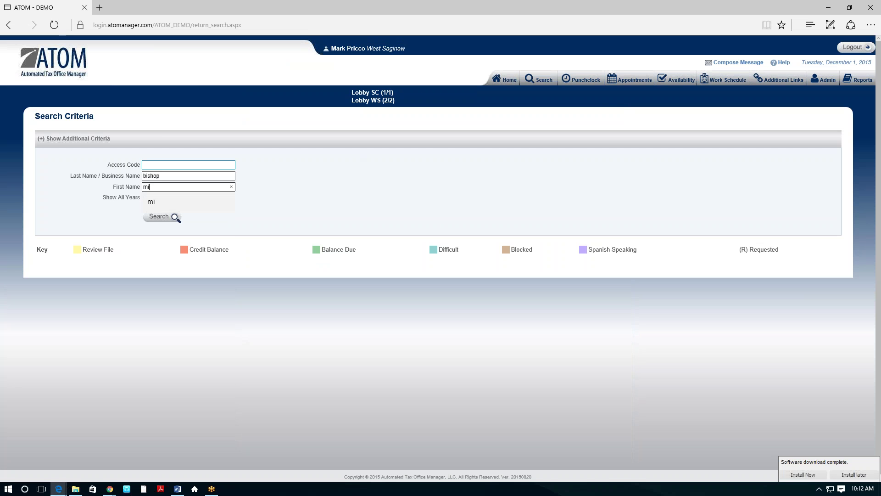
{"action": "left_click", "coordinate": [174, 217]}
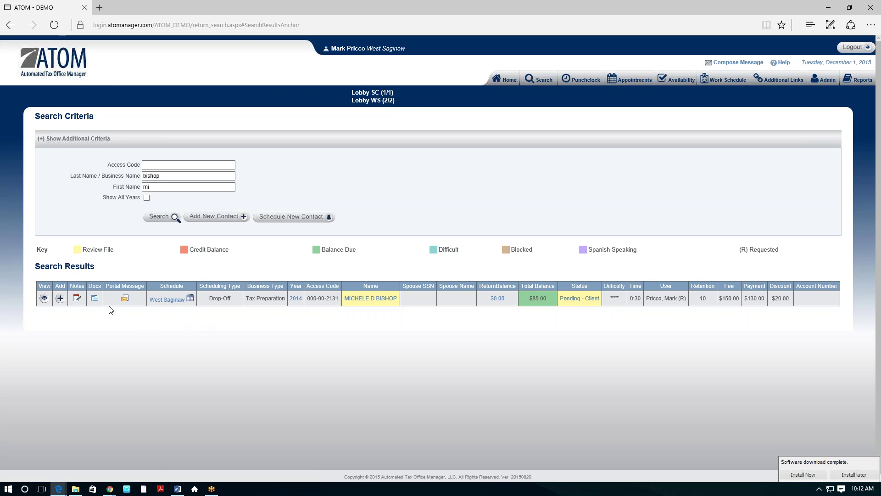
{"action": "left_click", "coordinate": [78, 298]}
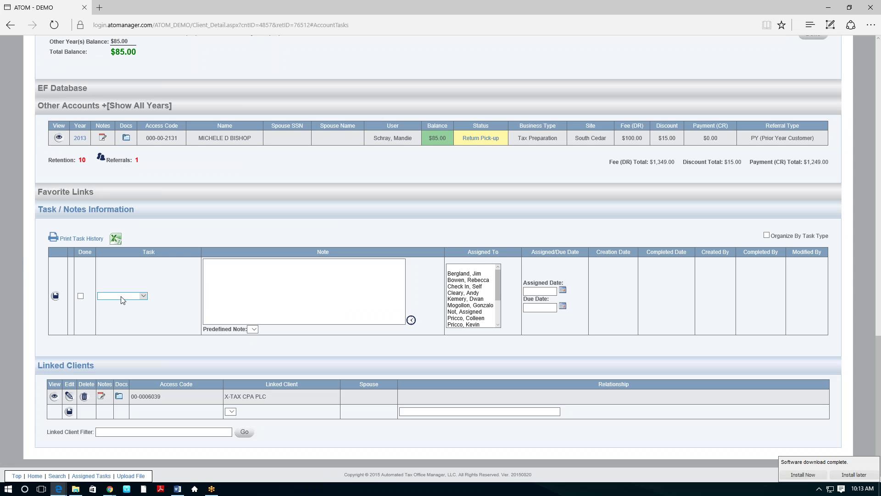
Add a Phone Message task with the 'Call Client Back' note, assigned to the current user.
{"action": "left_click", "coordinate": [122, 296]}
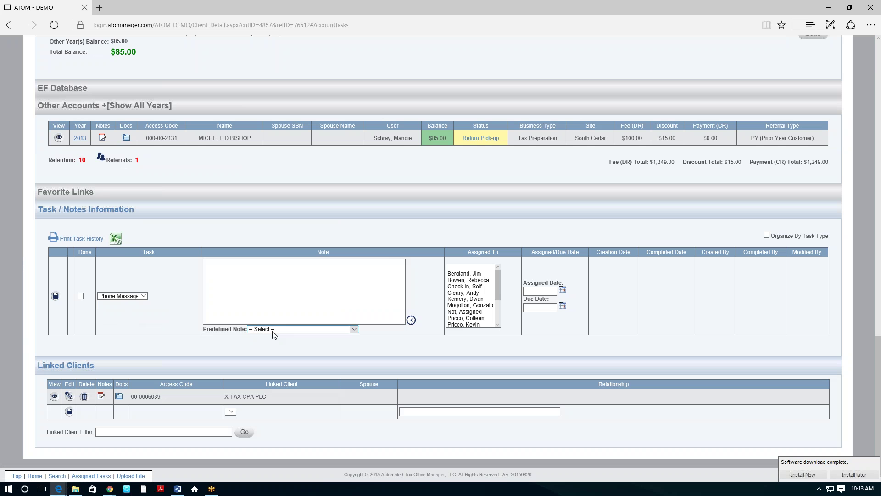
{"action": "left_click", "coordinate": [287, 330]}
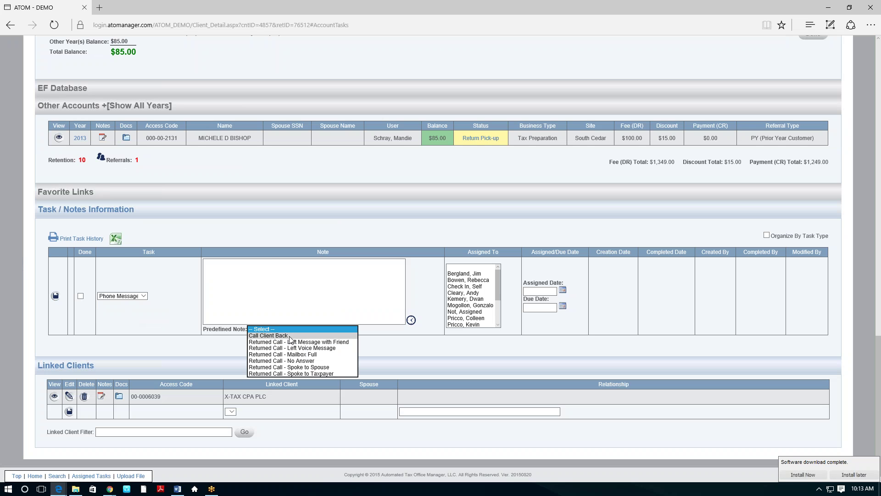
{"action": "left_click", "coordinate": [290, 336]}
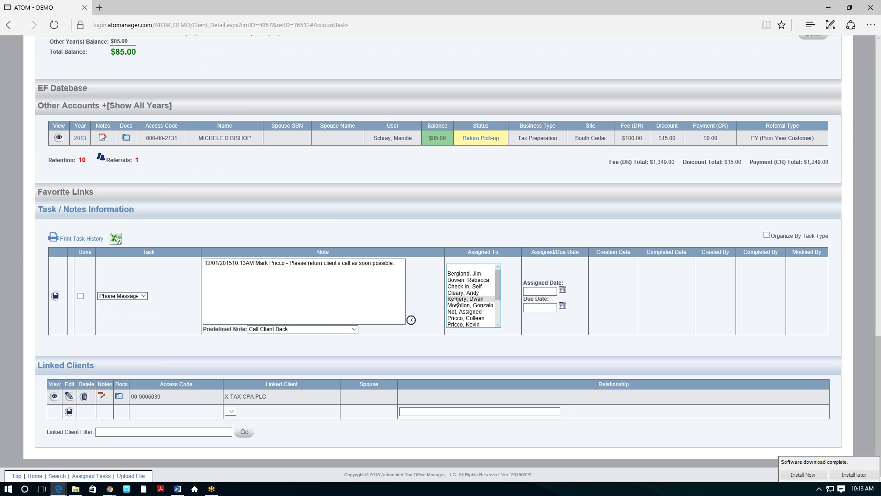
{"action": "scroll", "coordinate": [472, 308], "scroll_direction": "down", "scroll_amount": 1}
{"action": "left_click", "coordinate": [471, 312]}
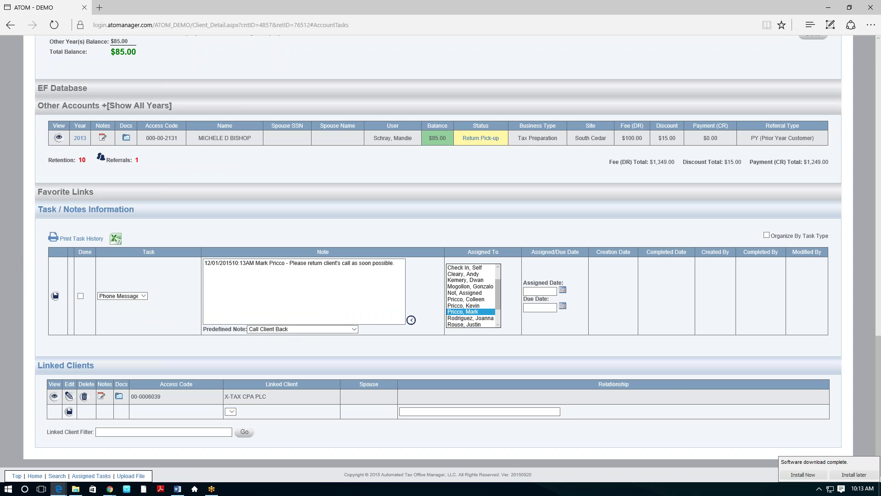
{"action": "left_click", "coordinate": [55, 296]}
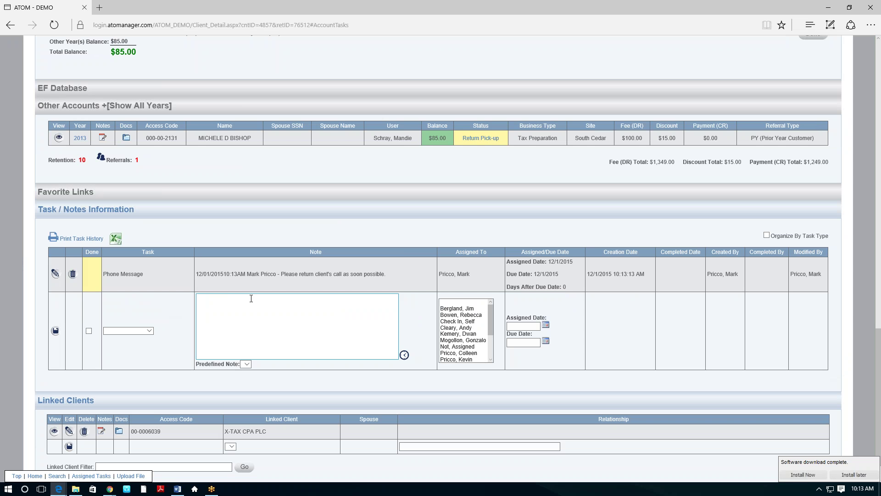
{"action": "scroll", "coordinate": [323, 282], "scroll_direction": "up", "scroll_amount": 3}
{"action": "scroll", "coordinate": [335, 392], "scroll_direction": "up", "scroll_amount": 15}
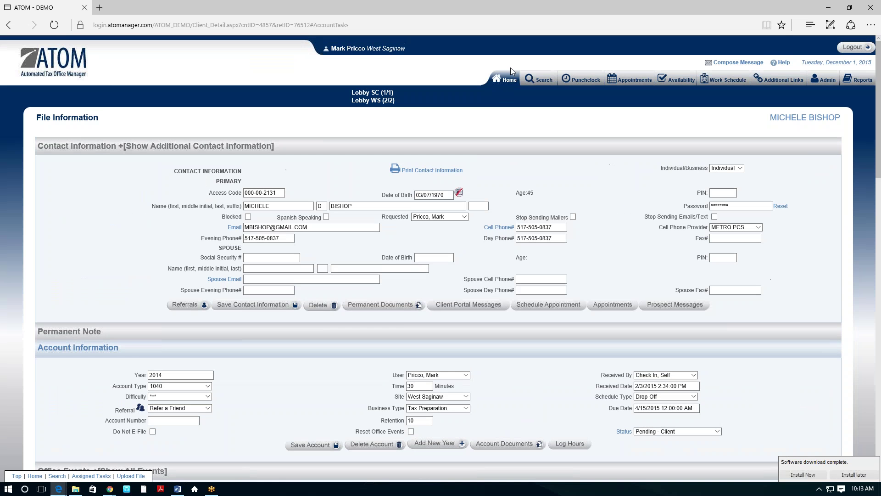
From My Assigned Tasks on the home overview, open the client file for the new Phone Message task.
{"action": "left_click", "coordinate": [507, 78]}
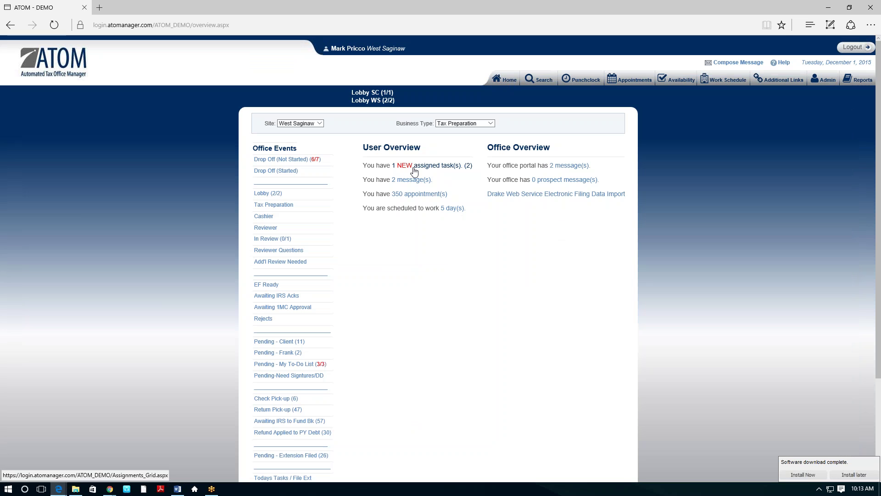
{"action": "left_click", "coordinate": [418, 168]}
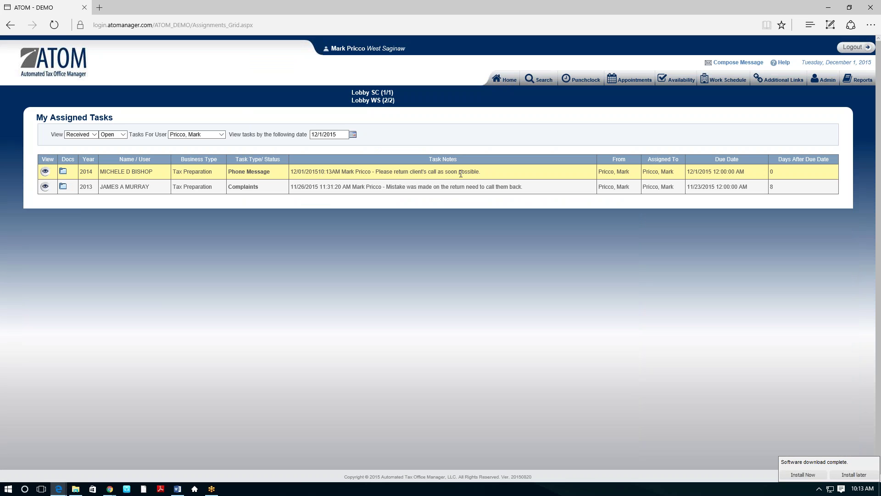
{"action": "left_click", "coordinate": [45, 171]}
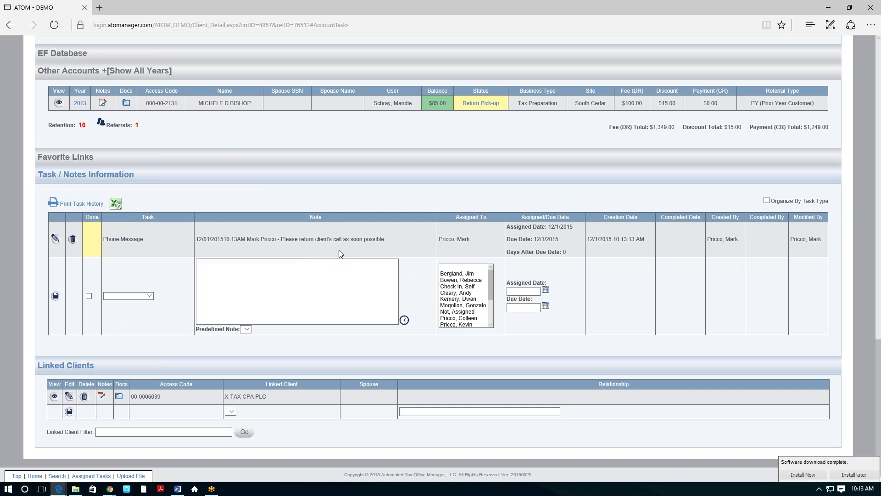
Review the client page, briefly showing then hiding the Additional Contact Information.
{"action": "scroll", "coordinate": [339, 252], "scroll_direction": "up", "scroll_amount": 5}
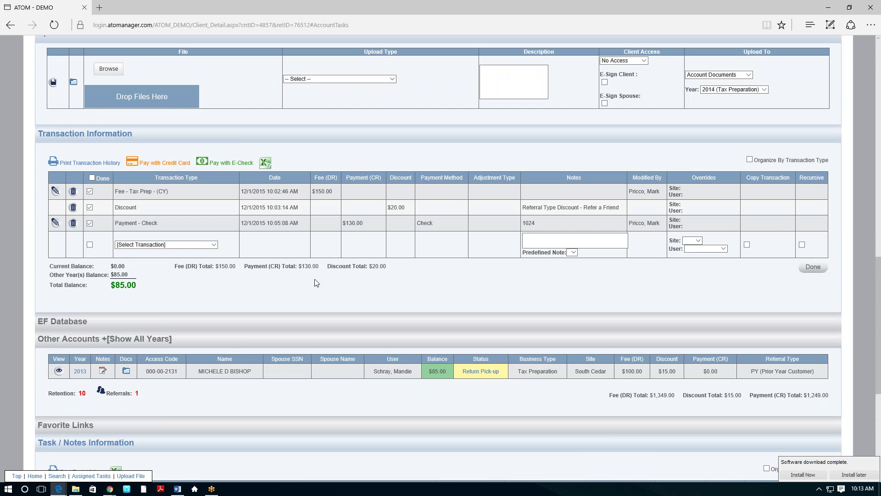
{"action": "scroll", "coordinate": [326, 192], "scroll_direction": "up", "scroll_amount": 8}
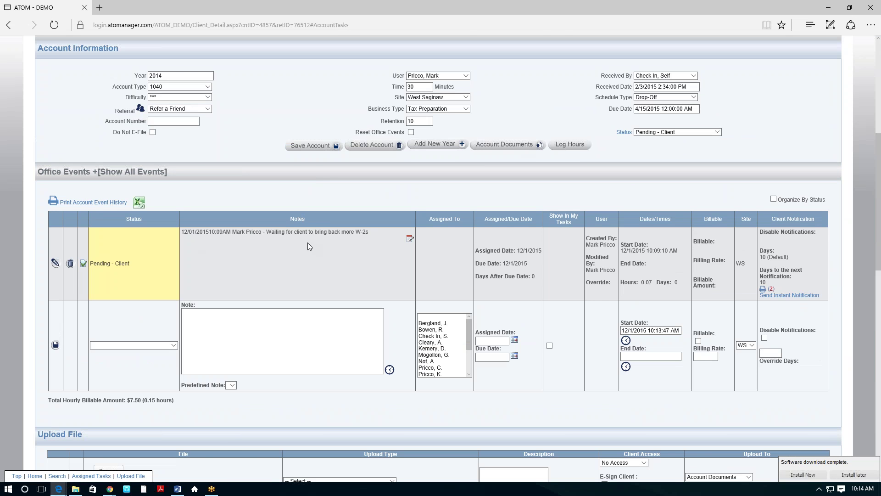
{"action": "scroll", "coordinate": [310, 247], "scroll_direction": "down", "scroll_amount": 9}
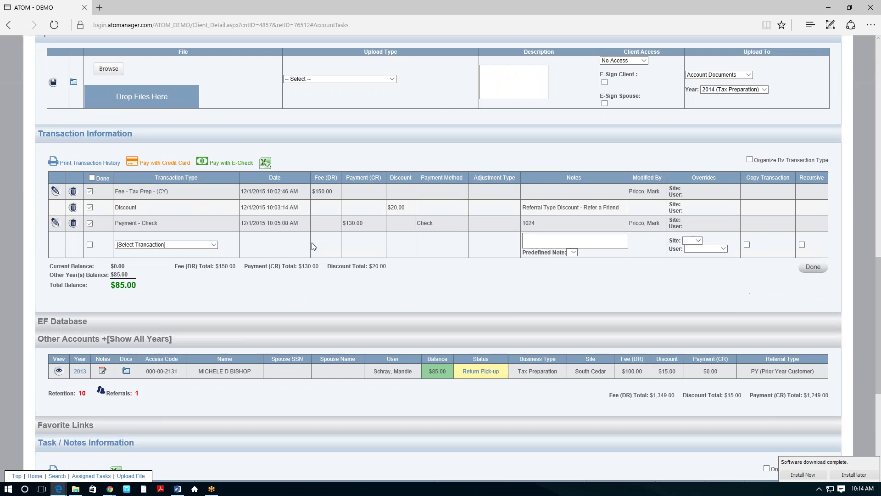
{"action": "scroll", "coordinate": [313, 246], "scroll_direction": "down", "scroll_amount": 2}
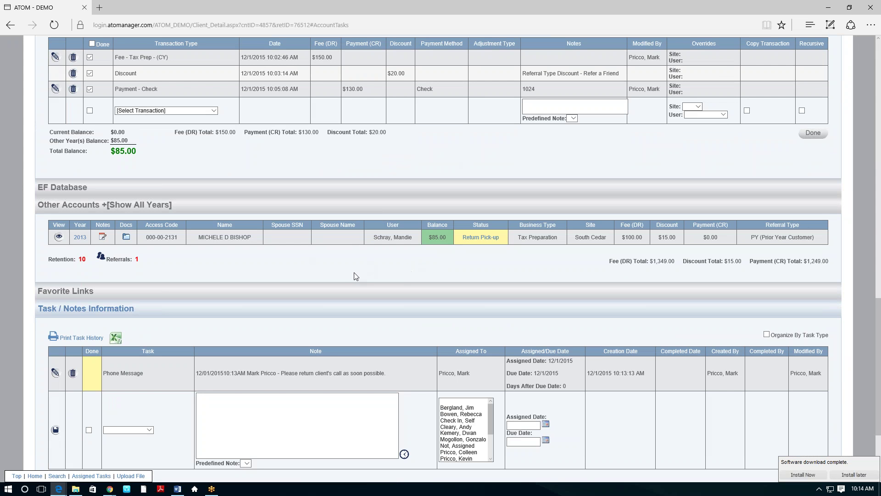
{"action": "scroll", "coordinate": [437, 266], "scroll_direction": "up", "scroll_amount": 10}
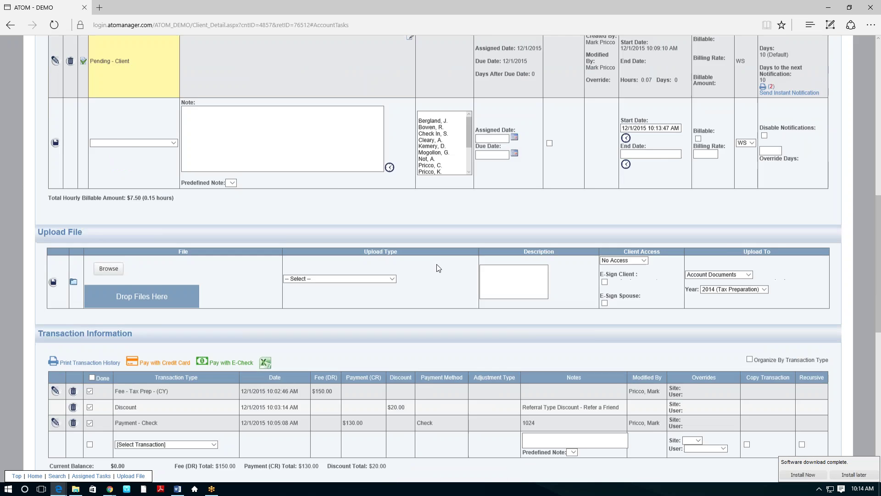
{"action": "scroll", "coordinate": [437, 263], "scroll_direction": "up", "scroll_amount": 3}
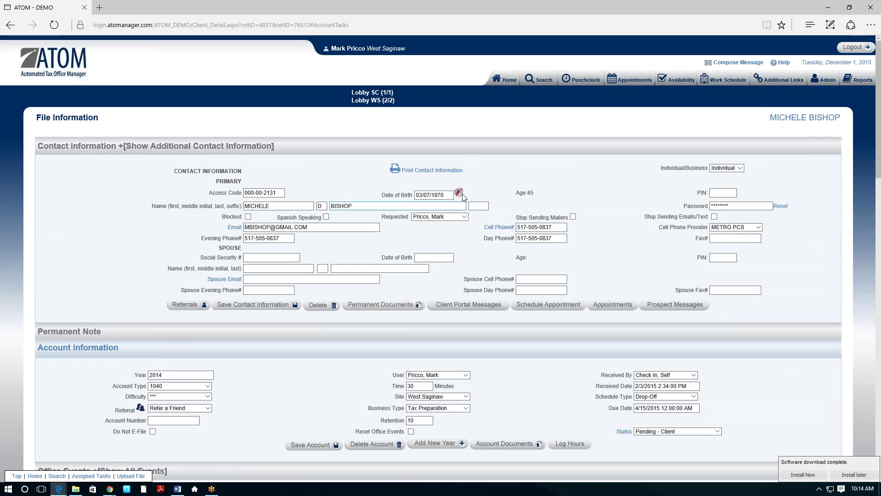
{"action": "left_click", "coordinate": [463, 147]}
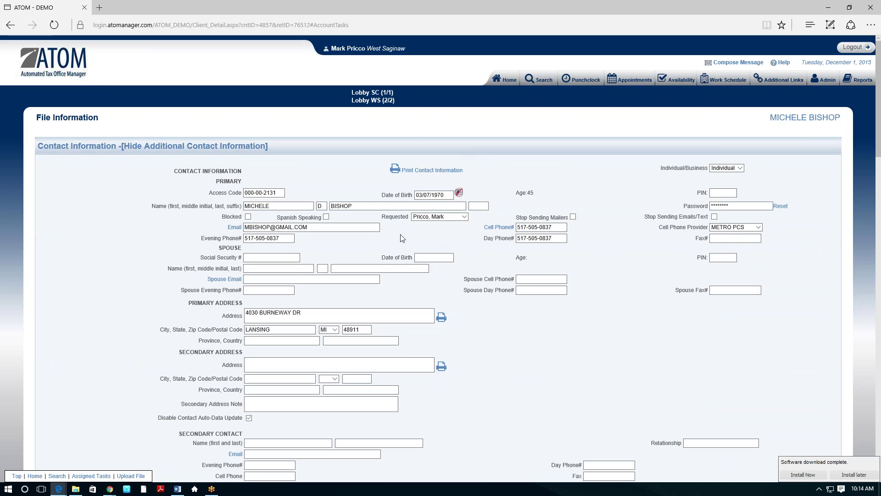
{"action": "left_click", "coordinate": [413, 148]}
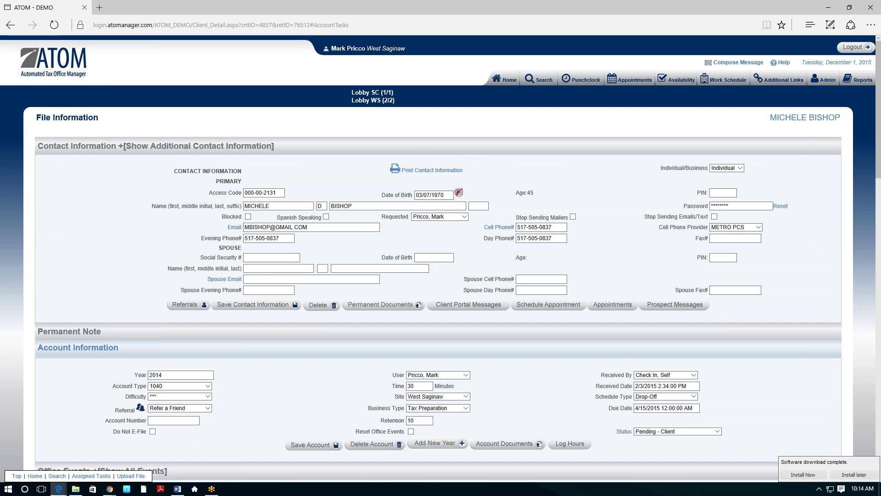
{"action": "scroll", "coordinate": [331, 337], "scroll_direction": "down", "scroll_amount": 3}
{"action": "scroll", "coordinate": [331, 334], "scroll_direction": "down", "scroll_amount": 10}
{"action": "scroll", "coordinate": [332, 338], "scroll_direction": "down", "scroll_amount": 4}
{"action": "scroll", "coordinate": [336, 337], "scroll_direction": "down", "scroll_amount": 3}
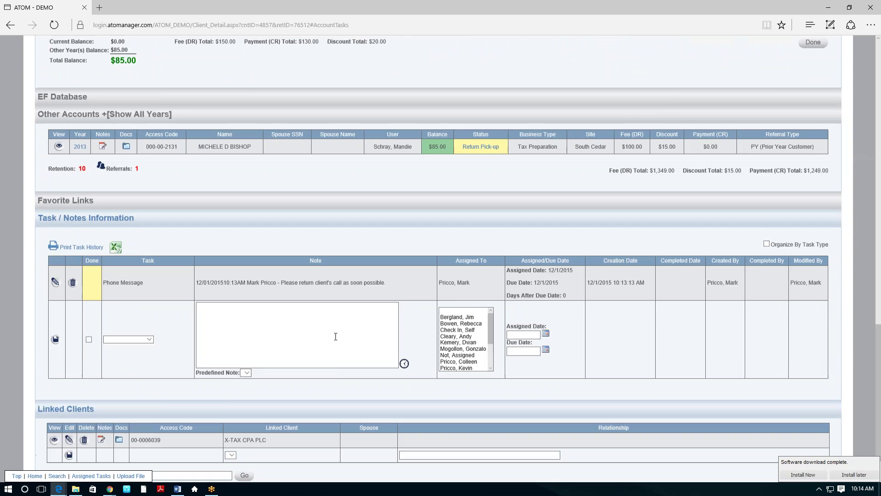
{"action": "scroll", "coordinate": [339, 337], "scroll_direction": "up", "scroll_amount": 6}
{"action": "scroll", "coordinate": [338, 333], "scroll_direction": "up", "scroll_amount": 15}
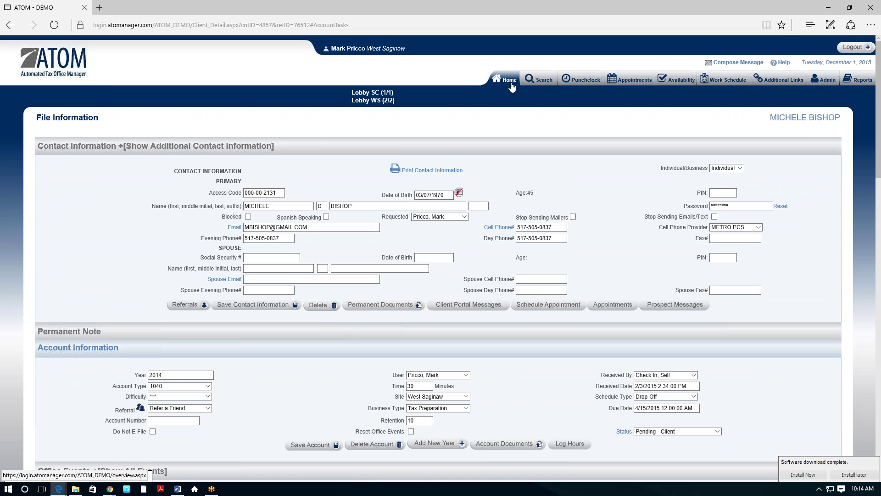
Return to the home overview and check it lists 2 assigned tasks.
{"action": "left_click", "coordinate": [508, 81]}
{"action": "scroll", "coordinate": [460, 232], "scroll_direction": "down", "scroll_amount": 2}
{"action": "scroll", "coordinate": [452, 291], "scroll_direction": "up", "scroll_amount": 2}
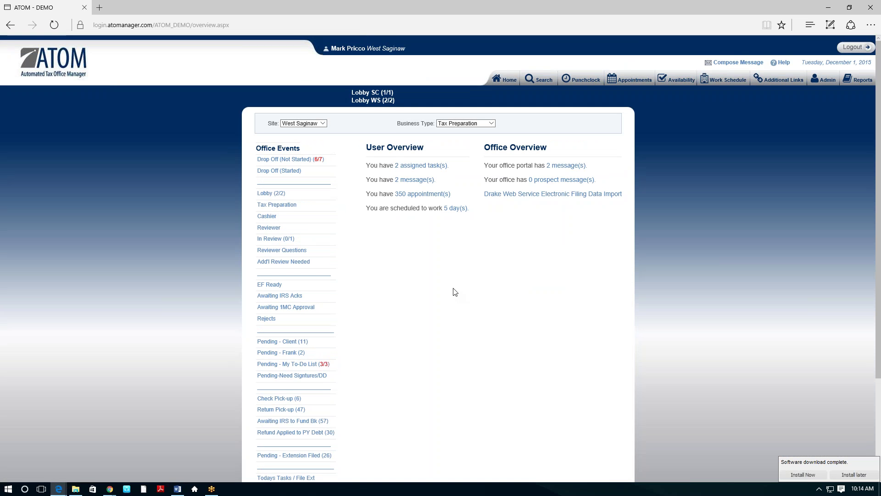